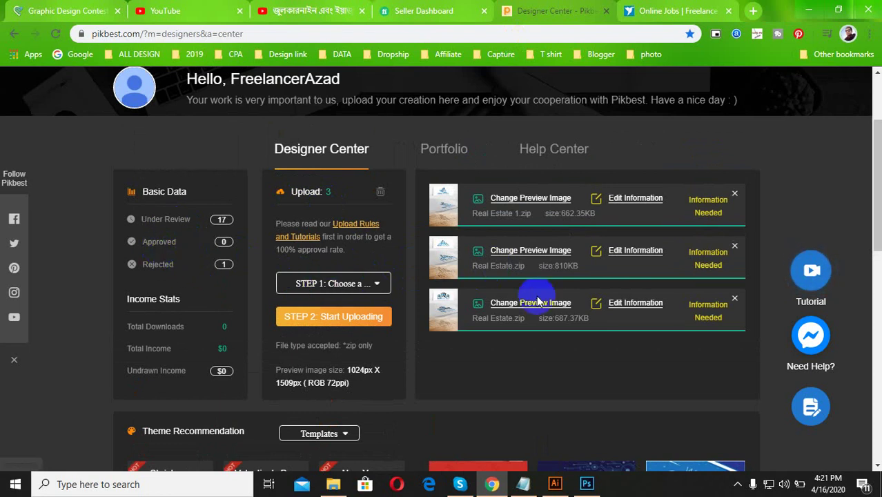
pyautogui.scroll(-2, 456, 307)
pyautogui.scroll(1, 414, 312)
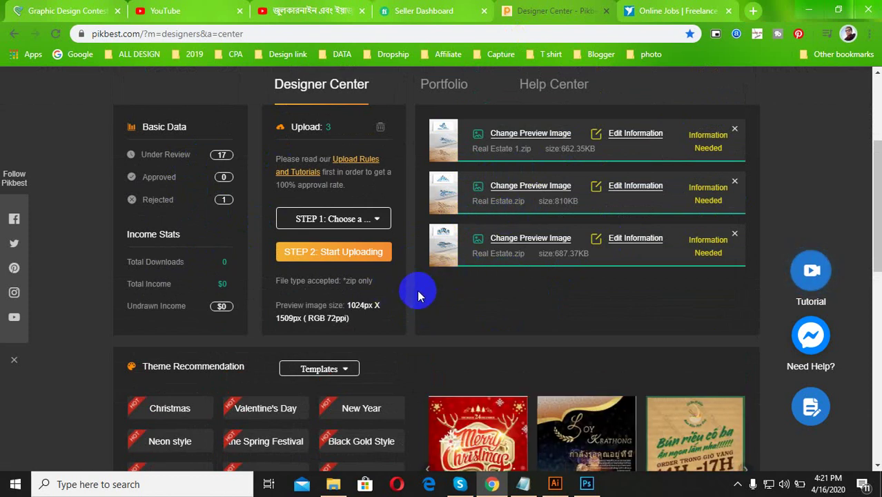
pyautogui.scroll(1, 501, 325)
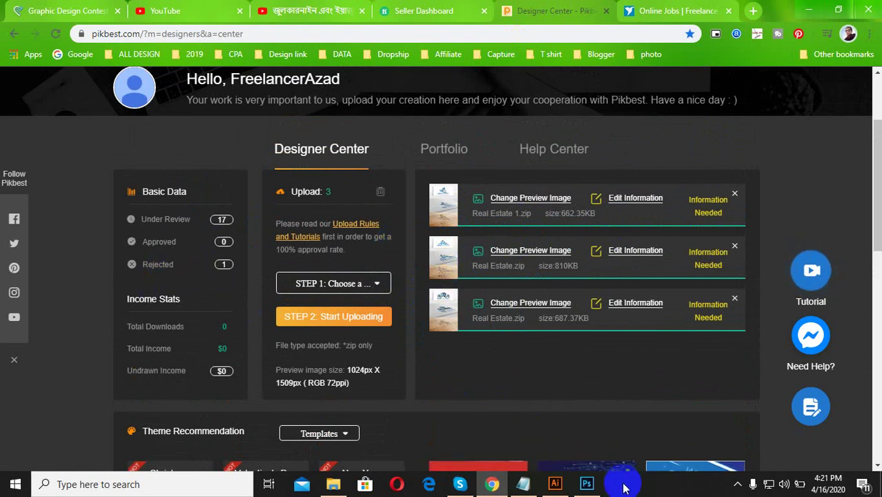
# Step: Try to paste the land logo as a smart object into the mockup's "your logo here1" layer and scale it down to about 40%
pyautogui.click(561, 486)
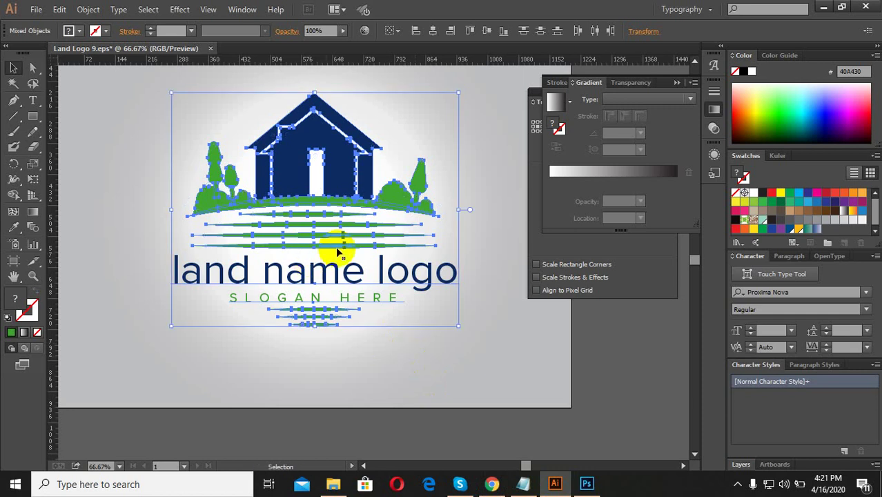
pyautogui.click(584, 484)
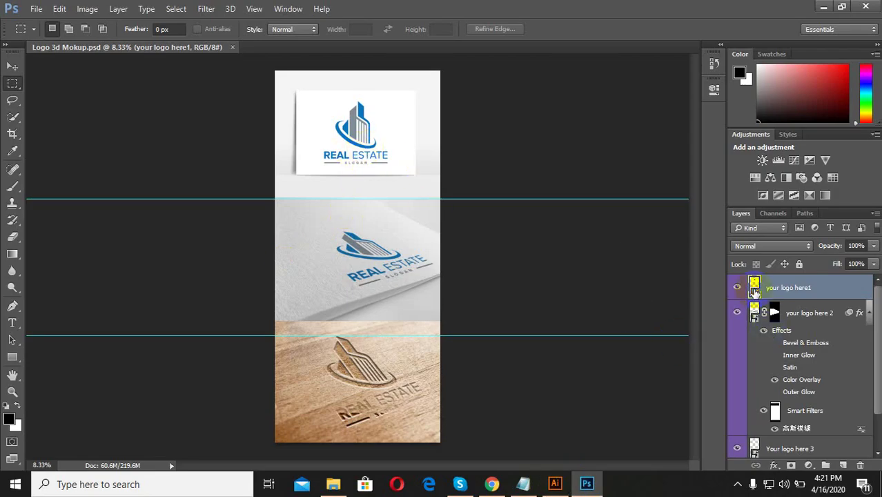
pyautogui.doubleClick(754, 287)
pyautogui.hotkey('ctrl', 'v')
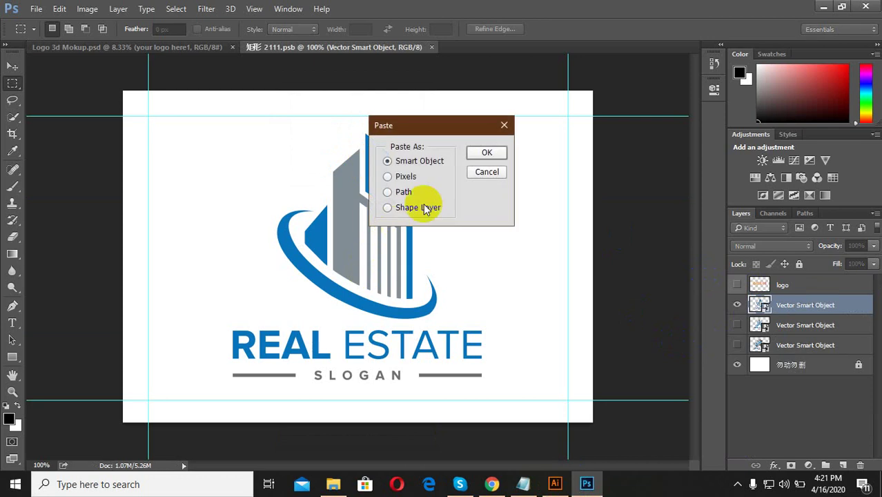
pyautogui.click(485, 151)
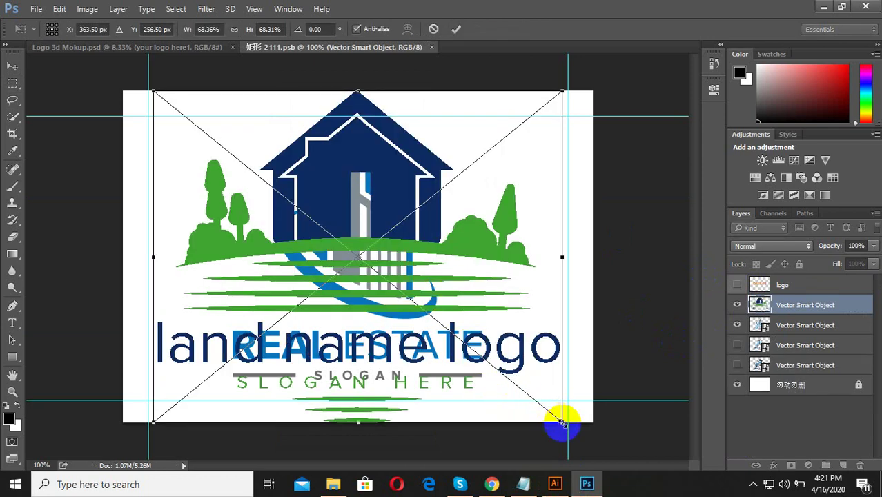
pyautogui.moveTo(562, 422); pyautogui.dragTo(445, 372)
pyautogui.moveTo(399, 305); pyautogui.dragTo(390, 312)
pyautogui.moveTo(465, 376); pyautogui.dragTo(488, 387)
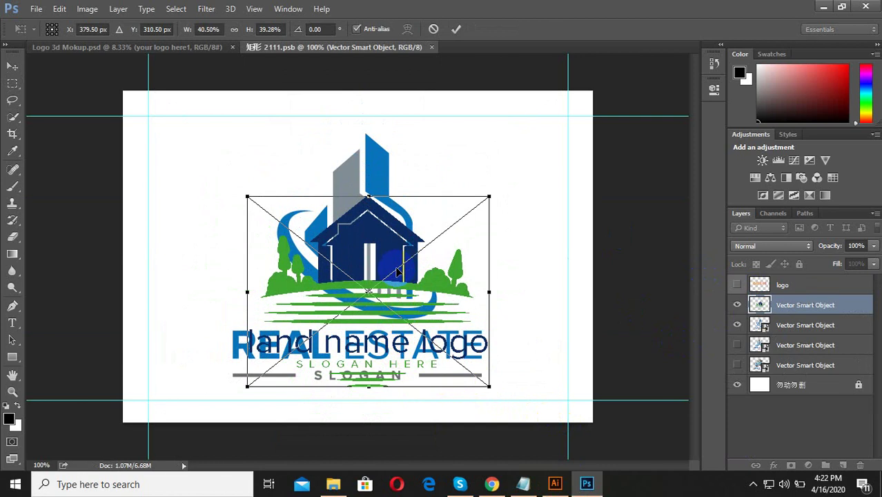
pyautogui.press('Escape')
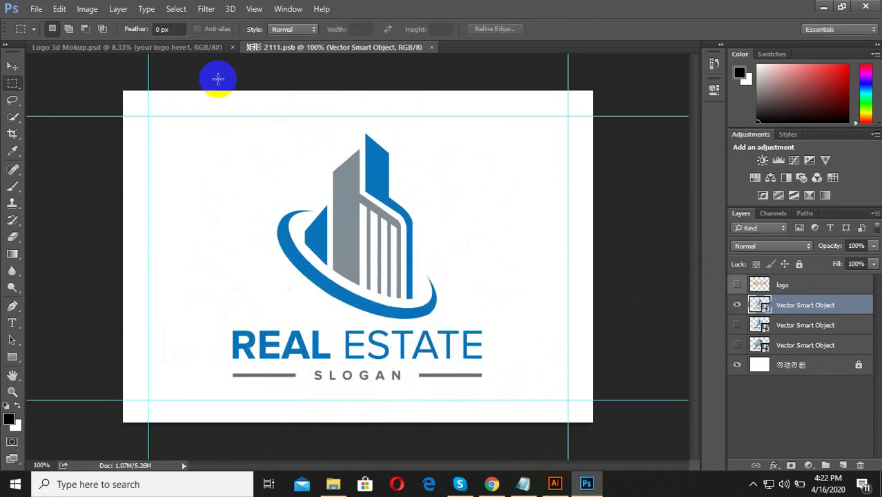
# Step: Open the Illustrator file 5d3da6f5e1b02.ai from the pikbest_1509608_real-estate-logo folder inside the pikbest work folder
pyautogui.click(555, 483)
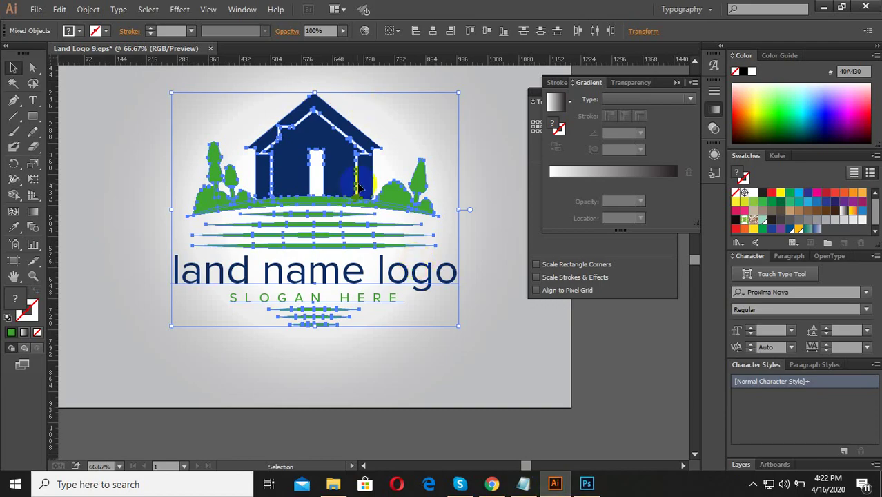
pyautogui.click(335, 483)
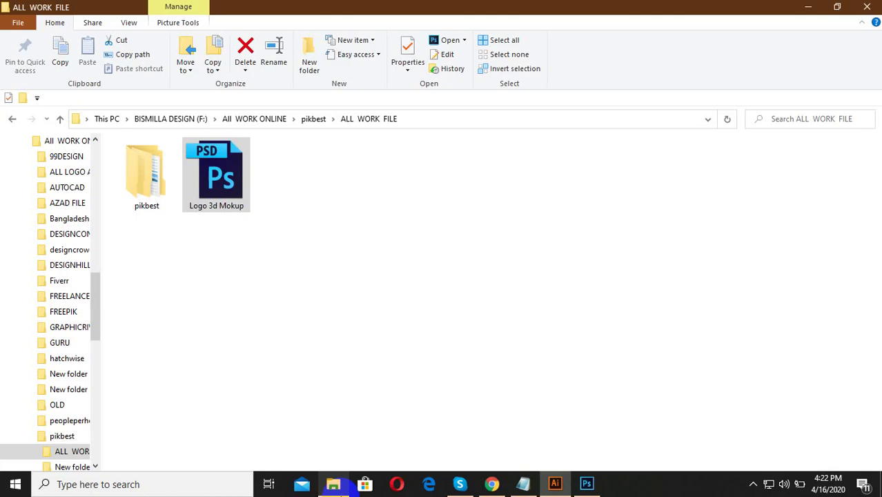
pyautogui.doubleClick(145, 184)
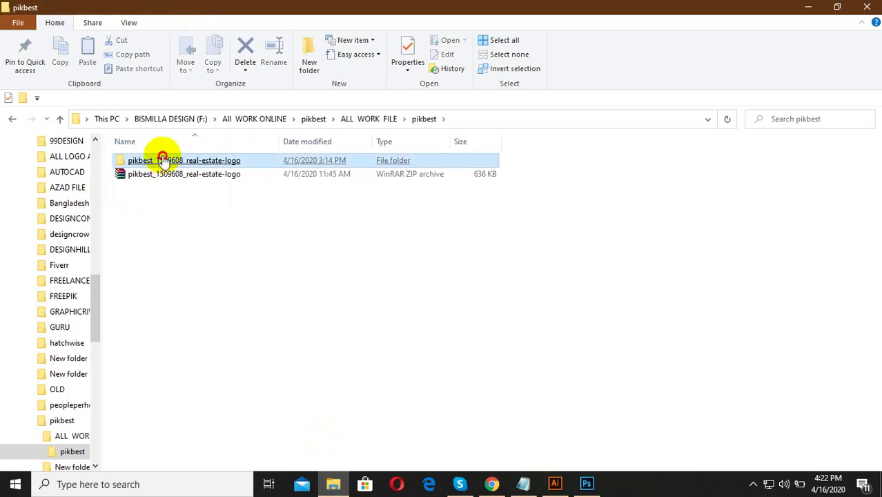
pyautogui.doubleClick(163, 158)
pyautogui.doubleClick(158, 161)
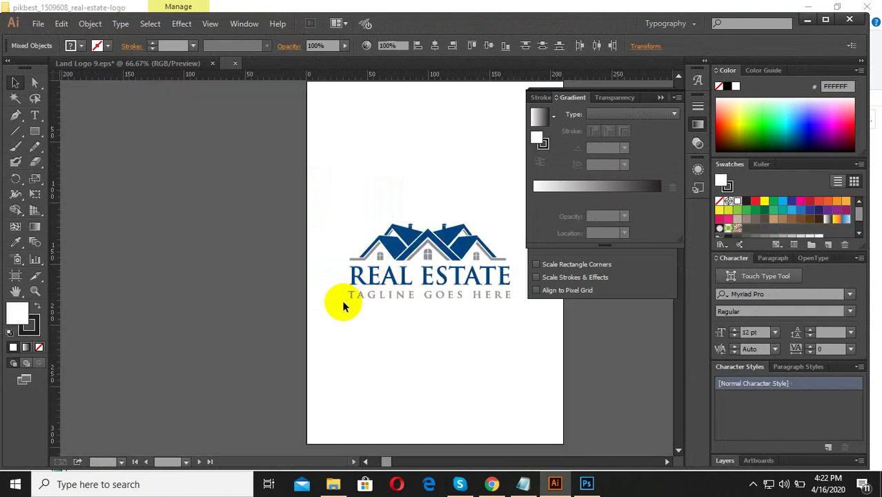
pyautogui.moveTo(322, 245); pyautogui.dragTo(311, 246)
pyautogui.click(345, 272)
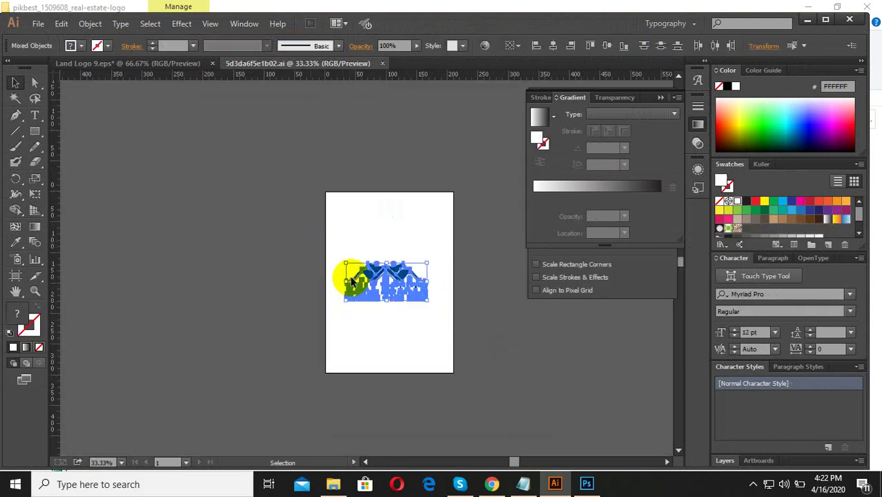
pyautogui.press('Delete')
pyautogui.hotkey('ctrl', '1')
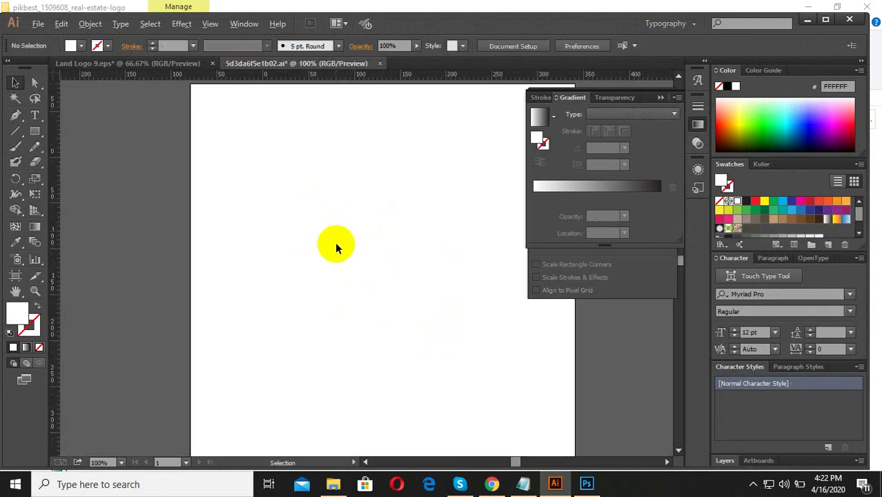
pyautogui.hotkey('ctrl', '-')
pyautogui.hotkey('ctrl', '-')
pyautogui.hotkey('ctrl', '-')
pyautogui.hotkey('ctrl', 'z')
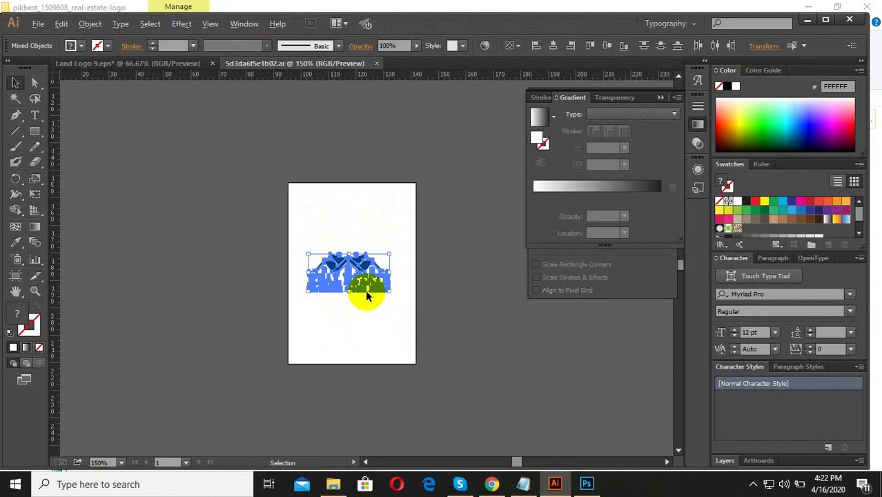
# Step: Examine how the sample logo's REAL ESTATE name, tagline and roof shapes are built
pyautogui.hotkey('ctrl', '+')
pyautogui.hotkey('ctrl', '+')
pyautogui.hotkey('ctrl', '+')
pyautogui.hotkey('ctrl', '+')
pyautogui.click(328, 216)
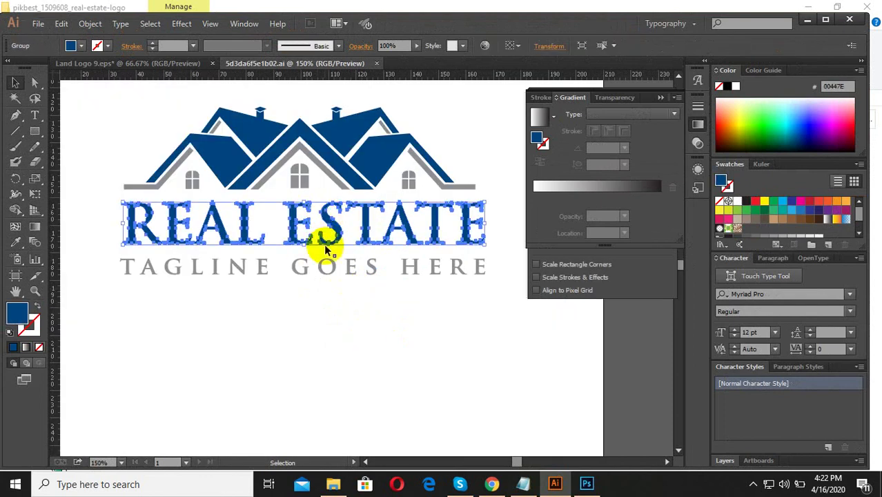
pyautogui.click(321, 264)
pyautogui.click(344, 158)
pyautogui.click(429, 362)
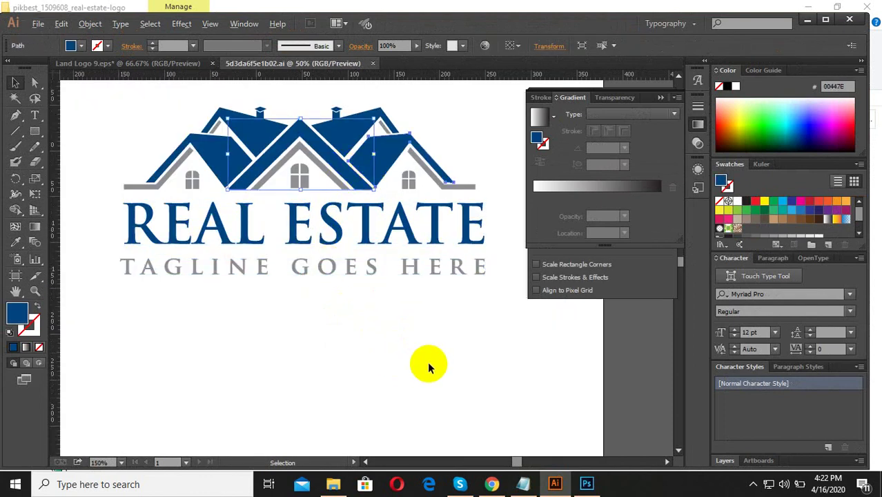
# Step: Delete all the sample real estate logo artwork from the artboard
pyautogui.hotkey('ctrl', '-')
pyautogui.hotkey('ctrl', '-')
pyautogui.hotkey('ctrl', '-')
pyautogui.hotkey('ctrl', 'a')
pyautogui.press('Delete')
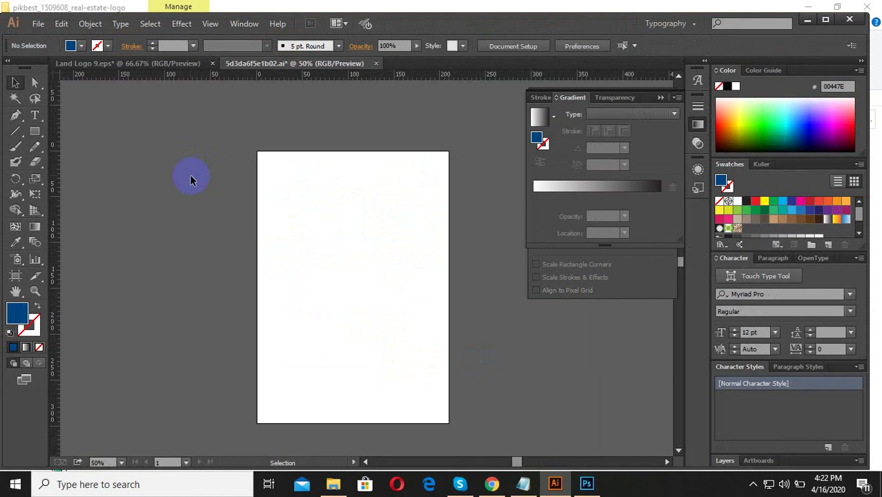
# Step: Copy the "land name logo" artwork from Land Logo 9.eps and paste it into 5d3da6f5e1b02.ai
pyautogui.click(148, 65)
pyautogui.click(339, 272)
pyautogui.hotkey('ctrl', 'c')
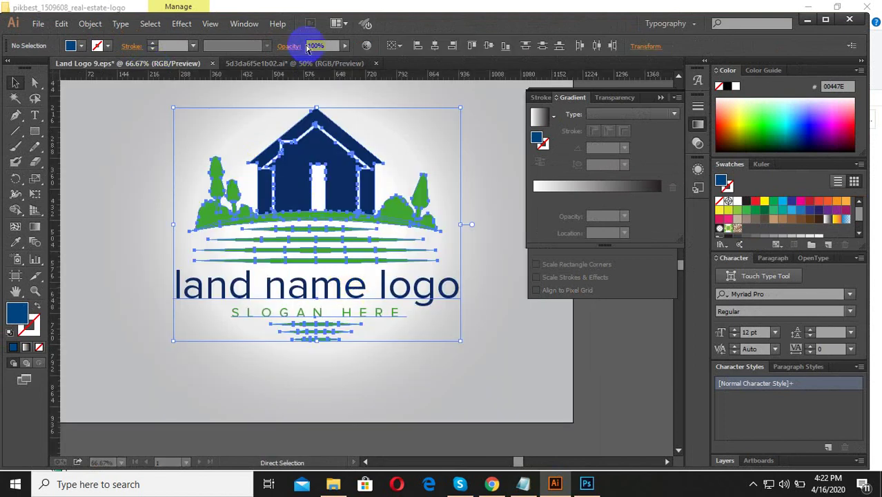
pyautogui.click(315, 64)
pyautogui.hotkey('ctrl', 'v')
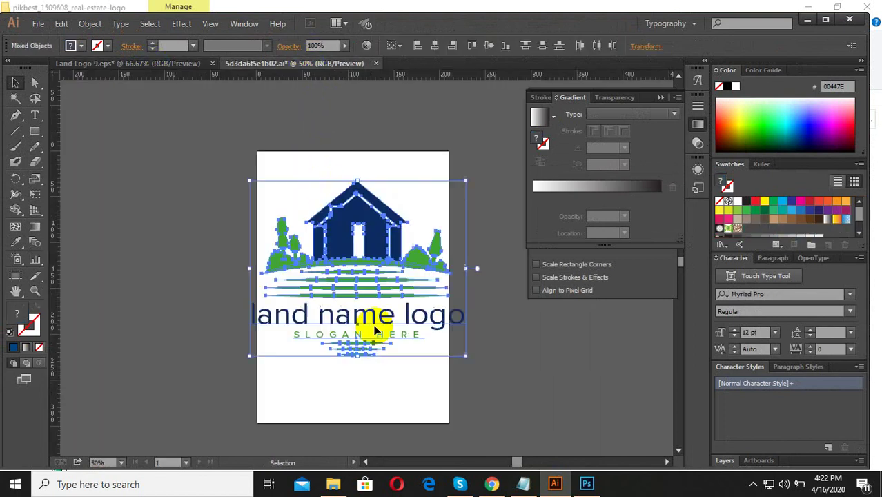
# Step: Scale the pasted logo down to fit inside the artboard and move it to roughly the artboard's centre
pyautogui.moveTo(465, 356); pyautogui.dragTo(430, 326)
pyautogui.moveTo(364, 302); pyautogui.dragTo(368, 324)
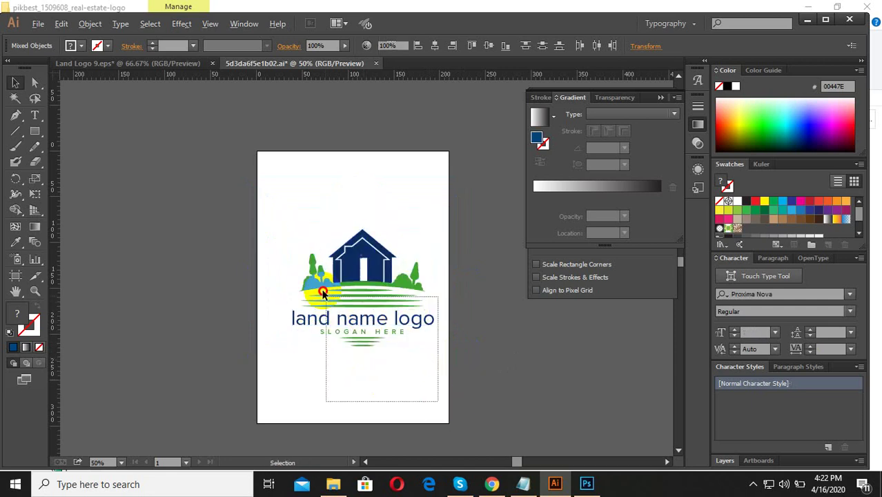
pyautogui.scroll(2, 404, 407)
pyautogui.moveTo(350, 160); pyautogui.dragTo(338, 161)
pyautogui.hotkey('ctrl', '-')
# Step: Select the whole logo and convert it with Expand Appearance and Expand, turning its text into outlines
pyautogui.moveTo(413, 412); pyautogui.dragTo(285, 160)
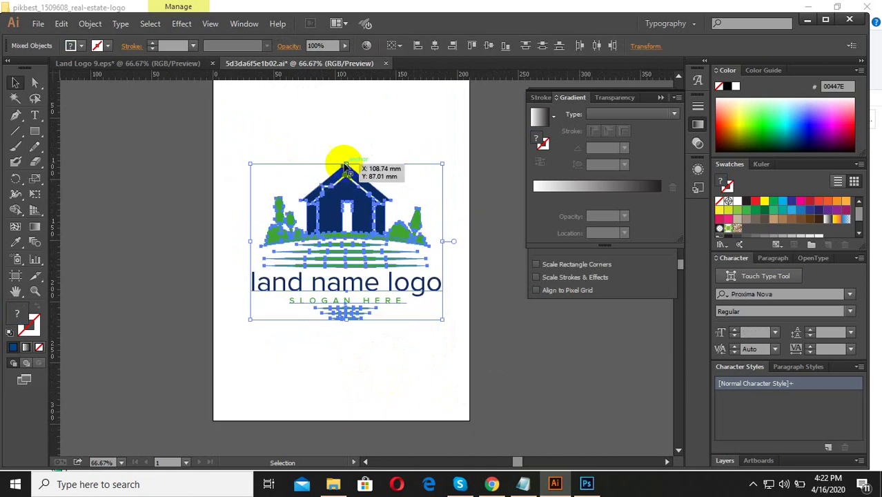
pyautogui.click(88, 24)
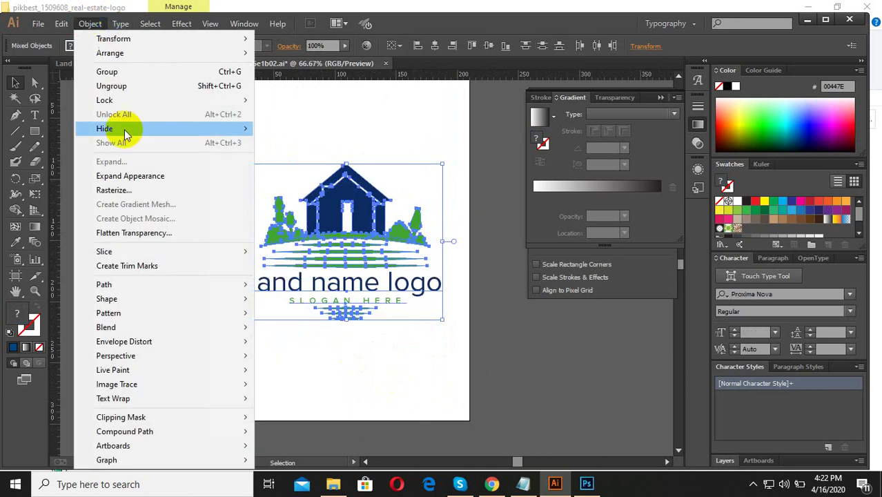
pyautogui.click(123, 176)
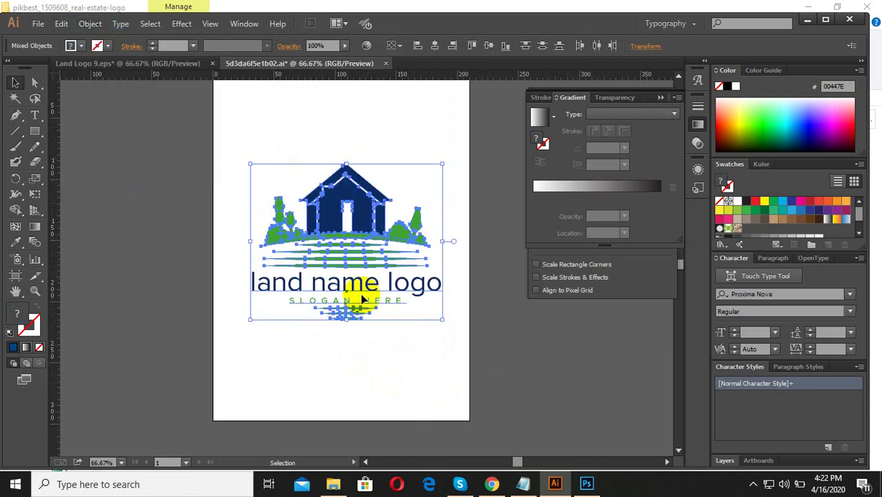
pyautogui.click(89, 25)
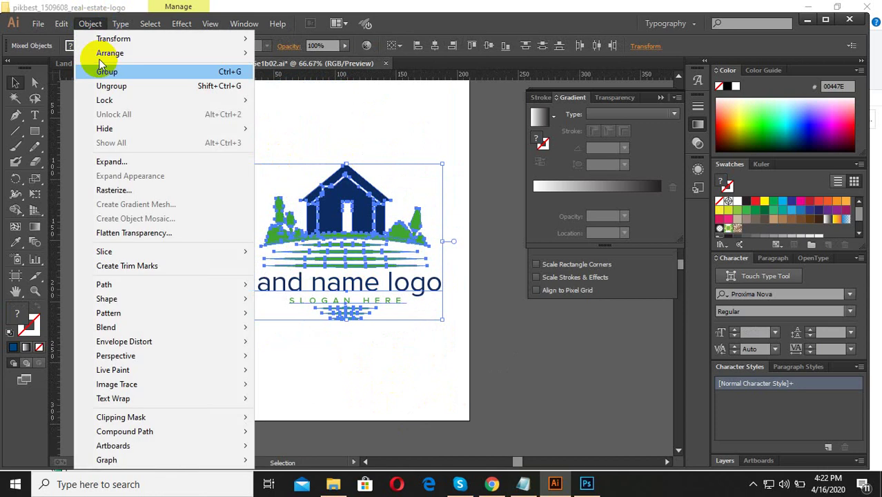
pyautogui.click(112, 161)
pyautogui.click(409, 319)
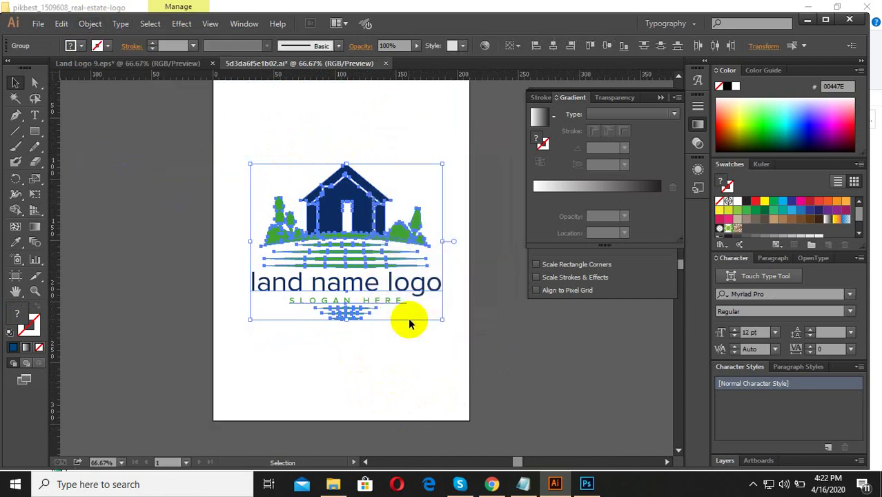
# Step: Examine the expanded logo's house, trees, slogan and name shapes to check how they are grouped and outlined
pyautogui.click(382, 353)
pyautogui.hotkey('ctrl', '+')
pyautogui.hotkey('ctrl', '+')
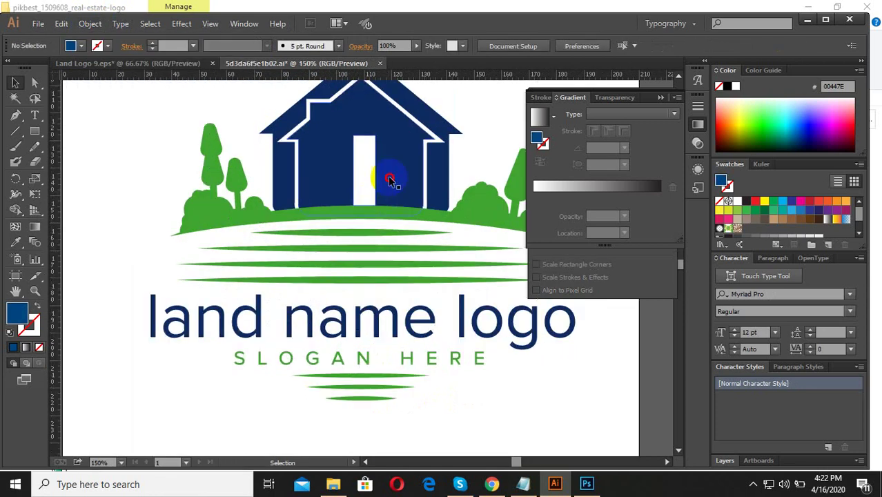
pyautogui.click(390, 180)
pyautogui.click(256, 157)
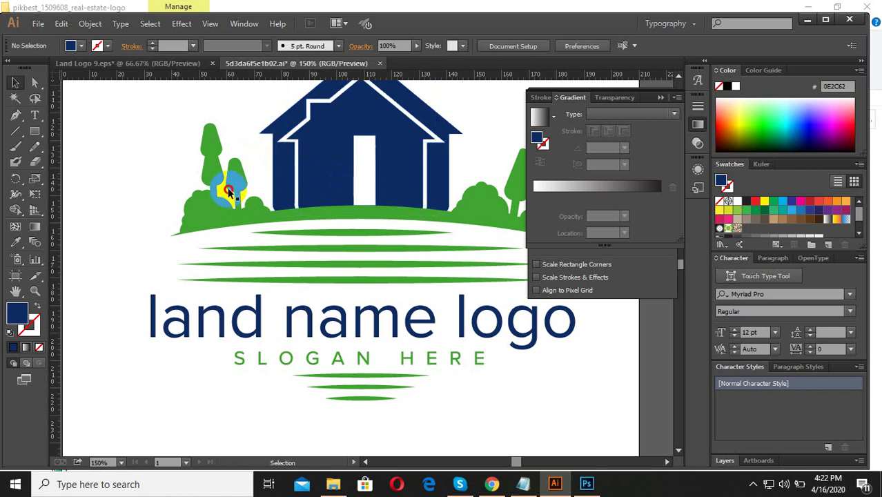
pyautogui.click(237, 177)
pyautogui.hotkey('ctrl', '-')
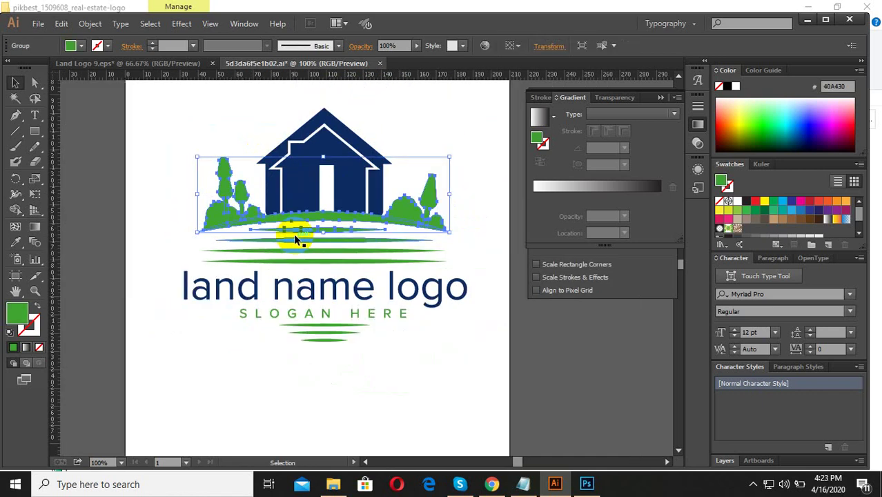
pyautogui.rightClick(338, 232)
pyautogui.click(378, 308)
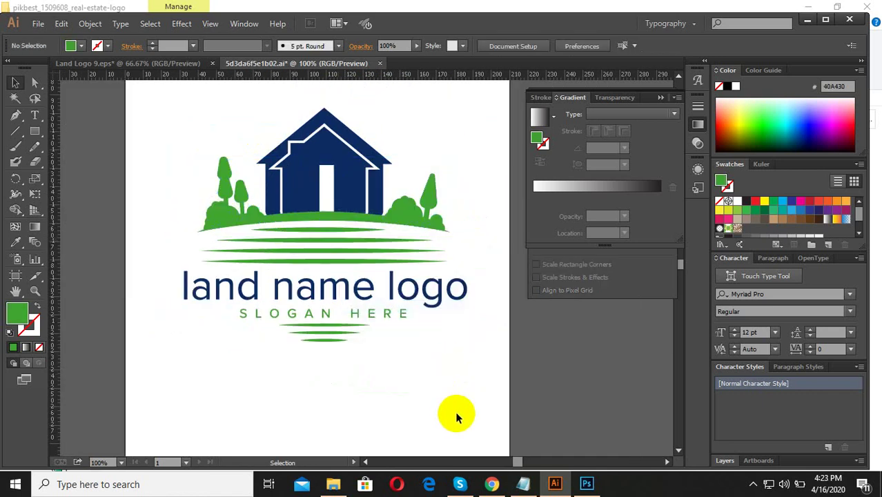
pyautogui.moveTo(457, 413); pyautogui.dragTo(304, 339)
pyautogui.click(371, 316)
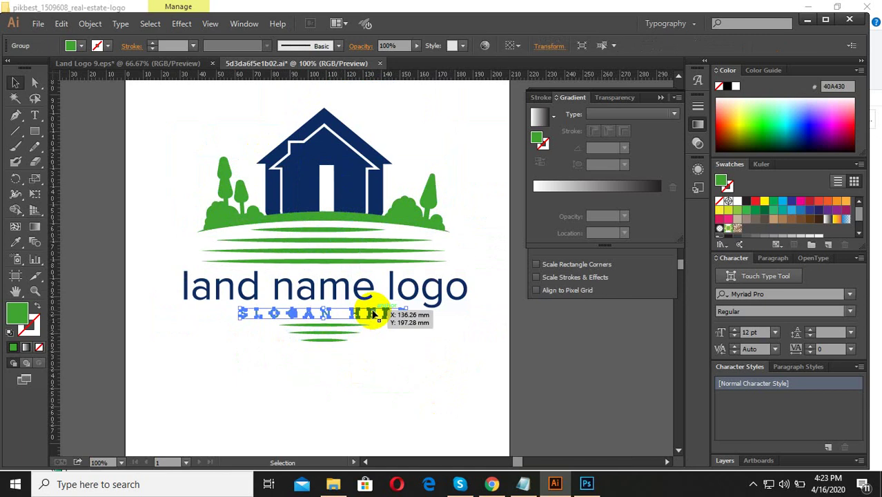
pyautogui.click(373, 290)
pyautogui.click(383, 296)
pyautogui.click(364, 410)
pyautogui.hotkey('ctrl', '-')
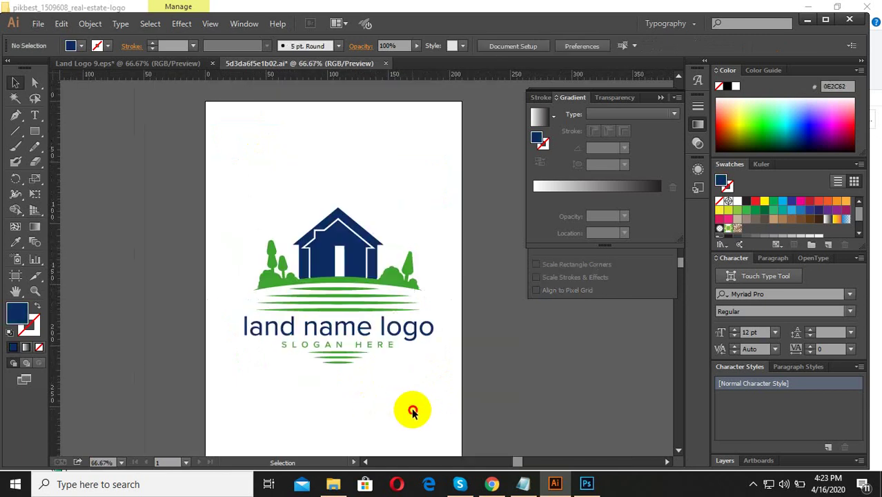
pyautogui.hotkey('ctrl', 'a')
pyautogui.click(216, 203)
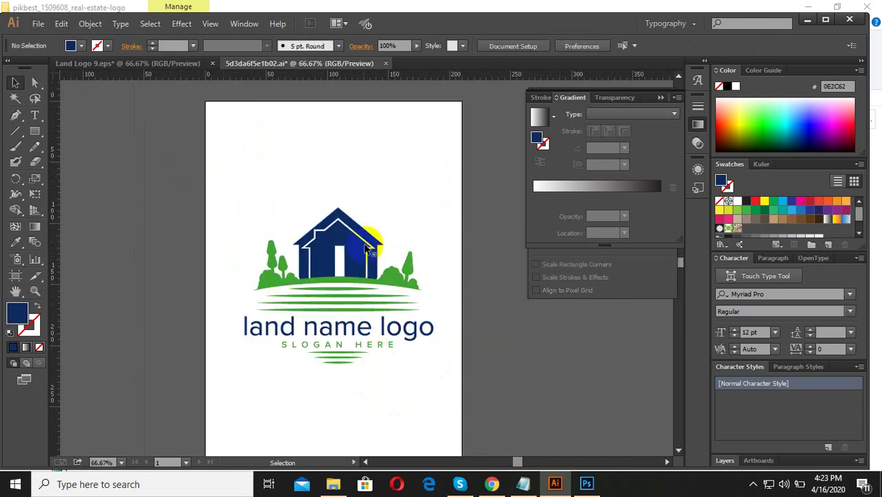
# Step: Start saving the logo document under a new name and browse to New folder (3) inside the main pikbest folder
pyautogui.hotkey('ctrl', '-')
pyautogui.click(35, 24)
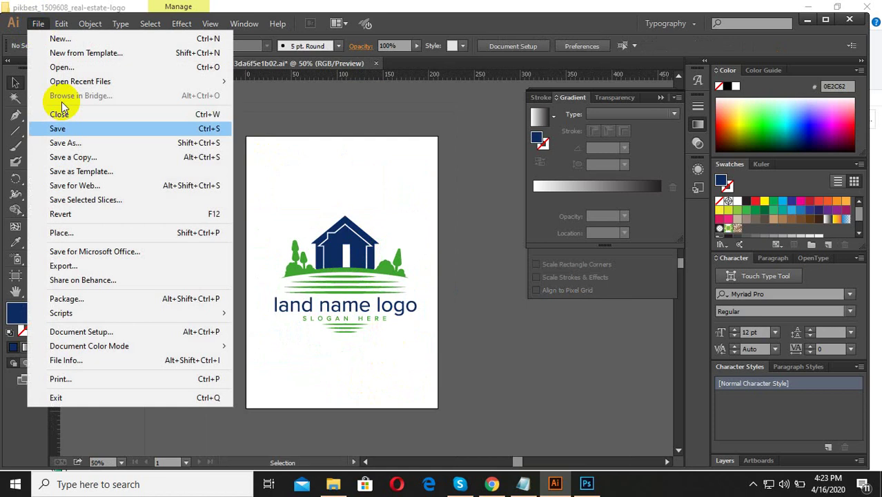
pyautogui.click(92, 148)
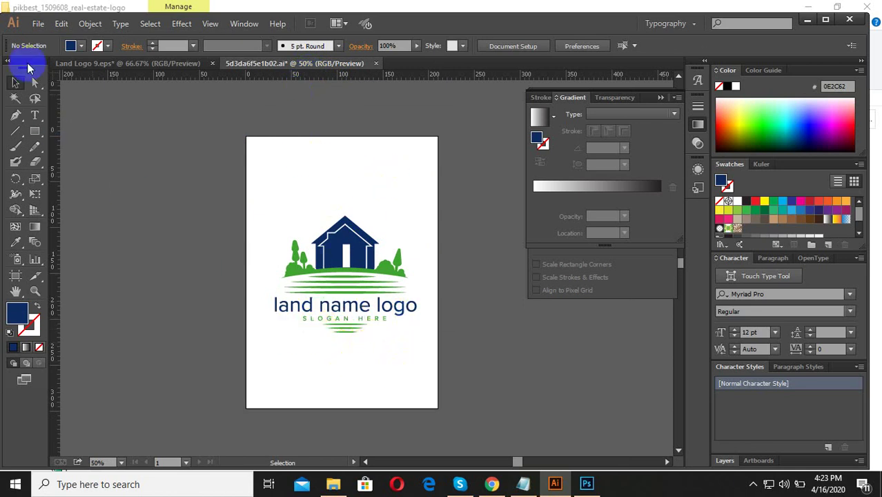
pyautogui.click(38, 25)
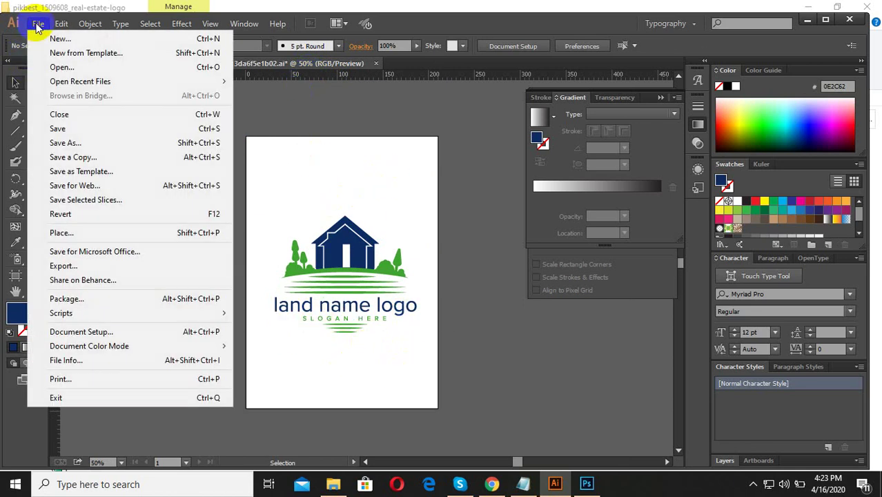
pyautogui.click(91, 148)
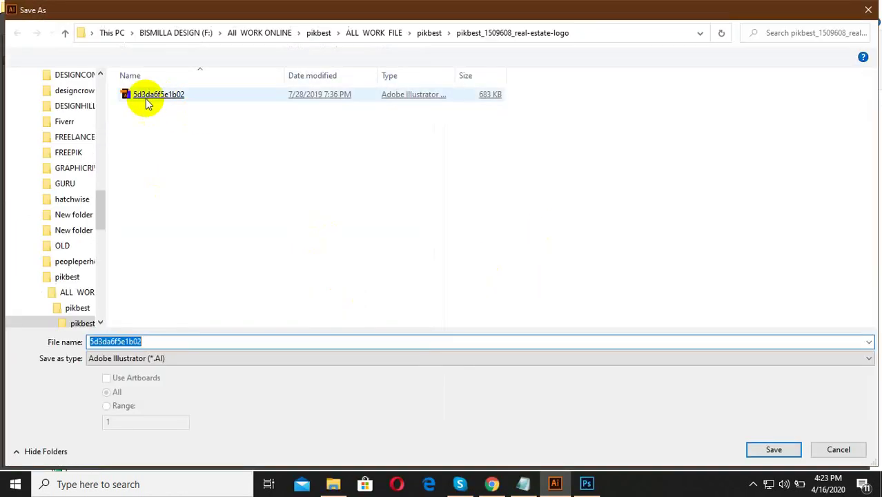
pyautogui.click(380, 35)
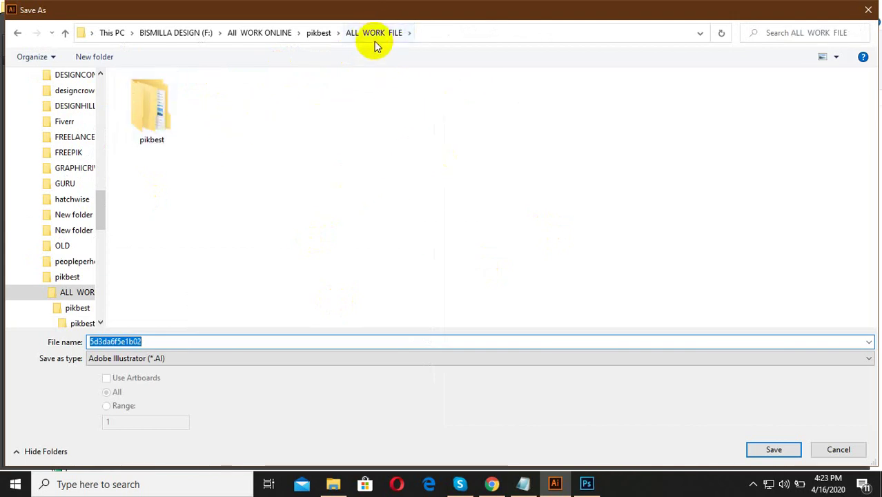
pyautogui.click(322, 34)
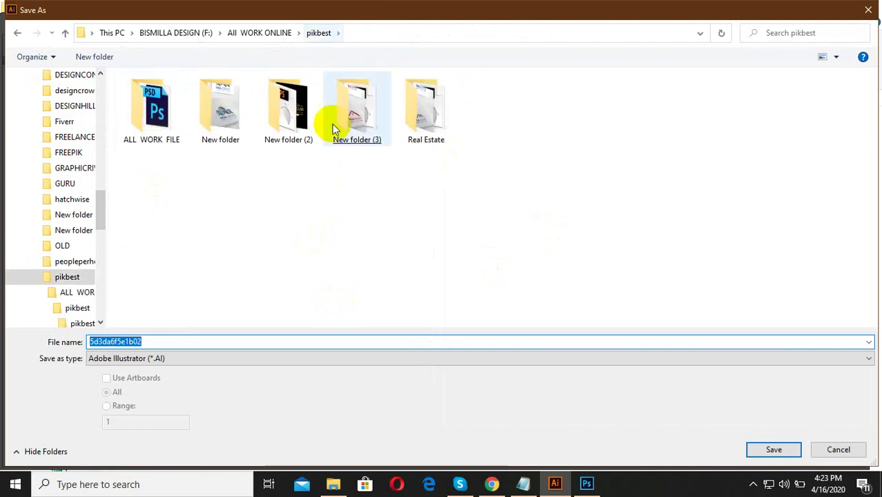
pyautogui.doubleClick(355, 108)
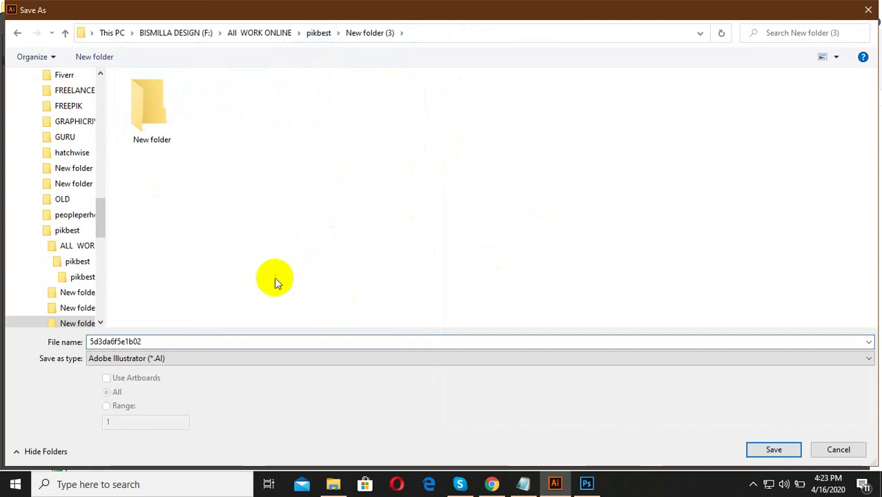
# Step: Create a new folder inside New folder (3) with its default name and open it as the save location
pyautogui.rightClick(270, 218)
pyautogui.moveTo(381, 339)
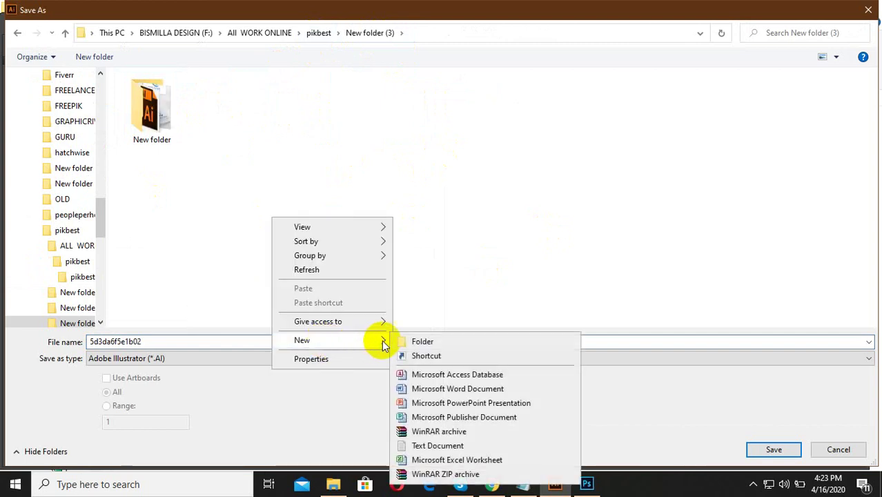
pyautogui.click(414, 341)
pyautogui.click(233, 149)
pyautogui.doubleClick(233, 149)
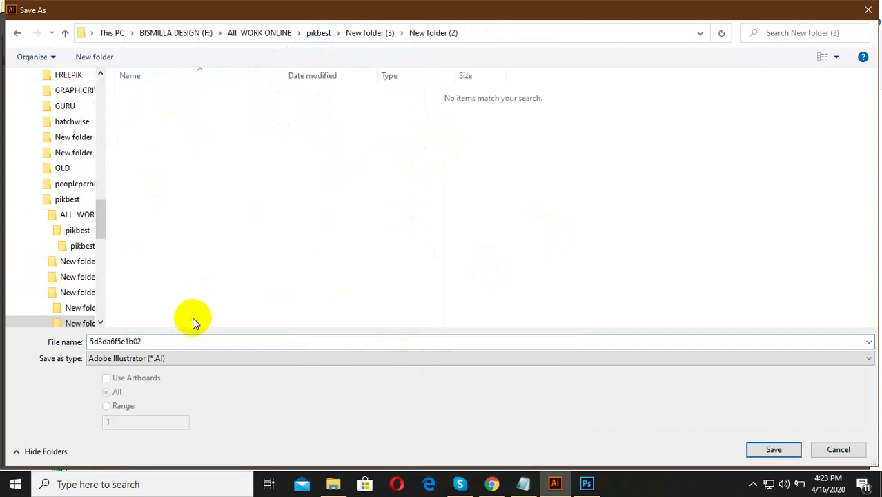
pyautogui.click(182, 338)
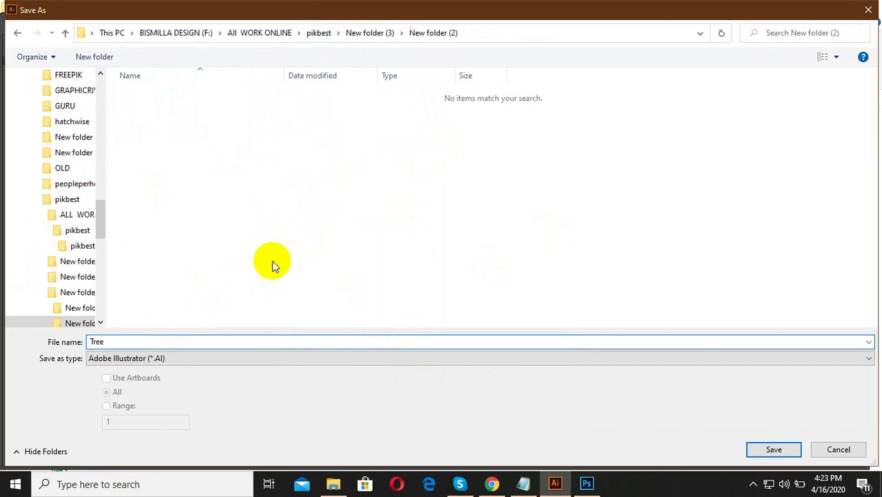
pyautogui.click(773, 449)
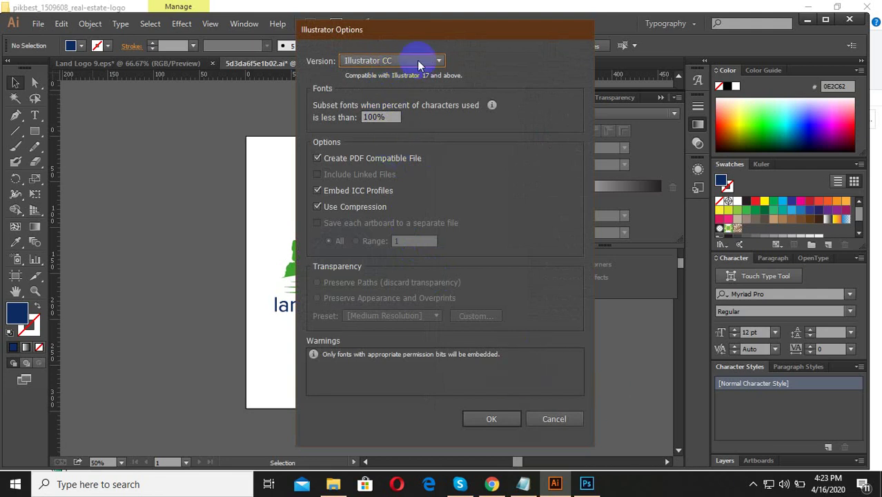
pyautogui.click(560, 421)
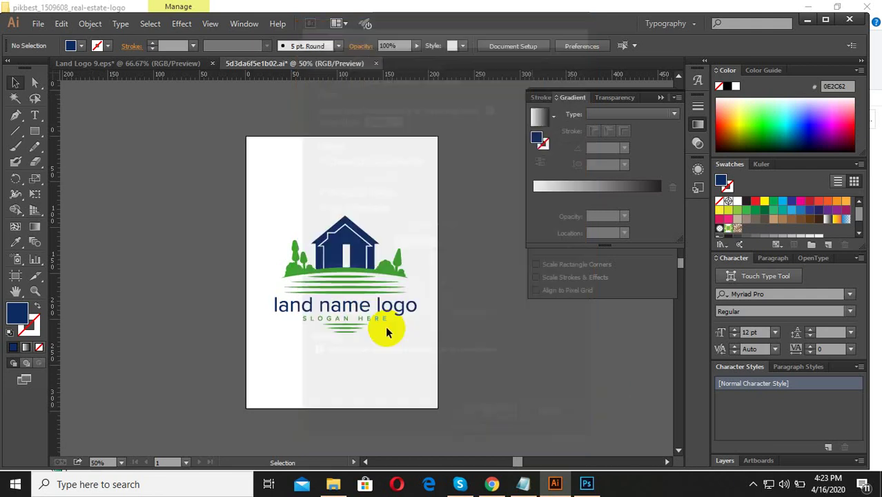
# Step: Start saving the document as a copy in Illustrator EPS format with the file name tree
pyautogui.click(39, 24)
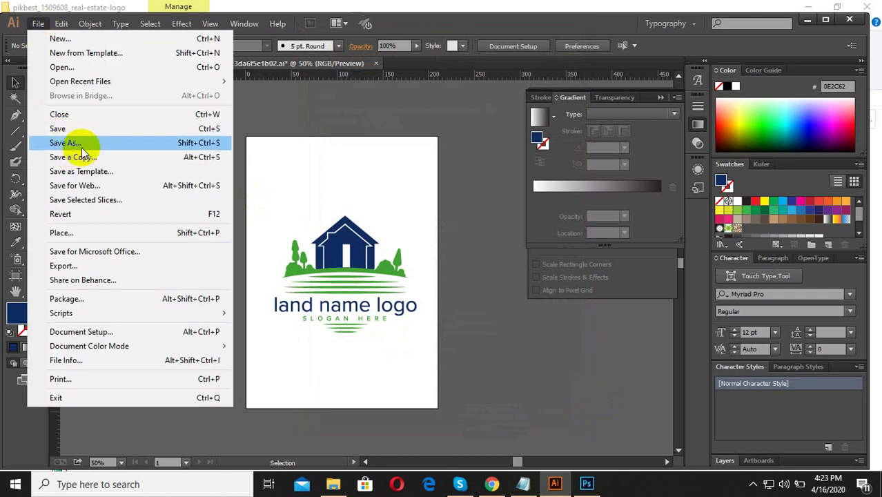
pyautogui.click(87, 142)
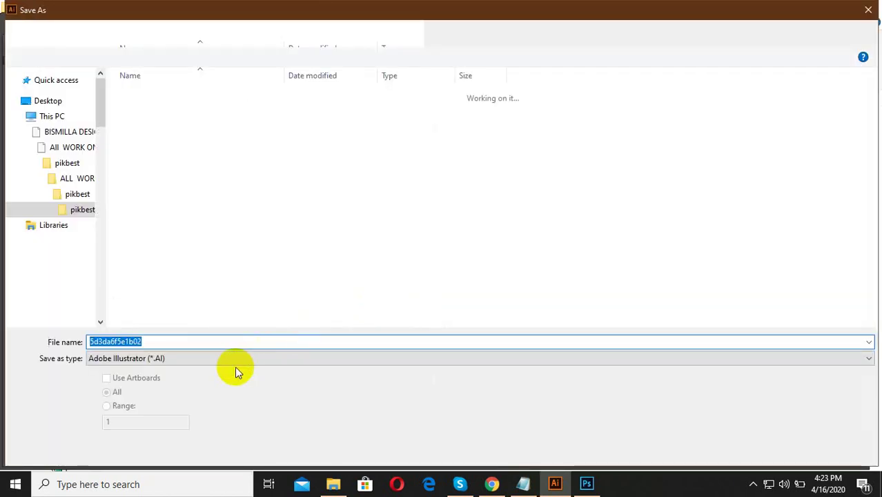
pyautogui.click(178, 360)
pyautogui.click(174, 390)
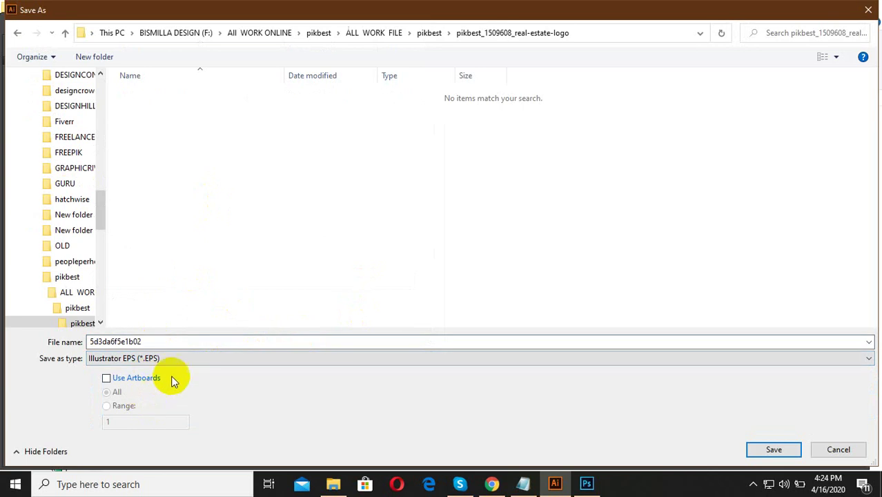
pyautogui.doubleClick(173, 345)
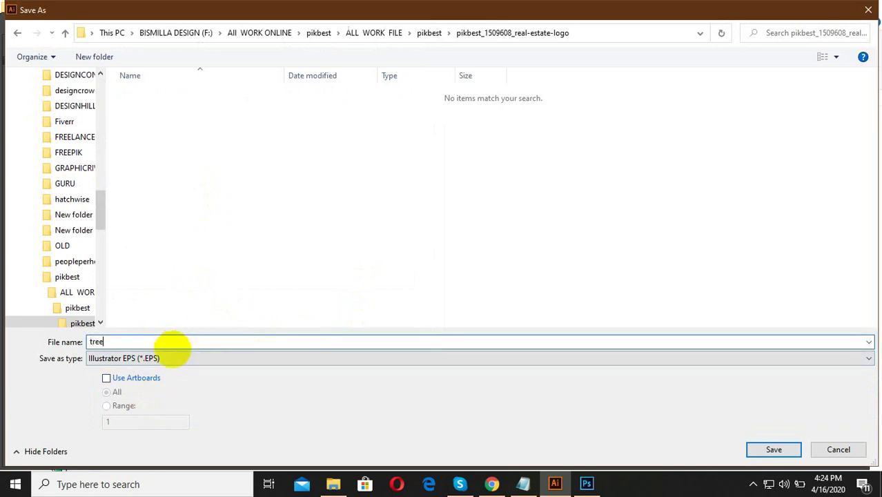
# Step: Set the save location to pikbest > New folder (3) > New folder (2)
pyautogui.click(429, 33)
pyautogui.click(369, 33)
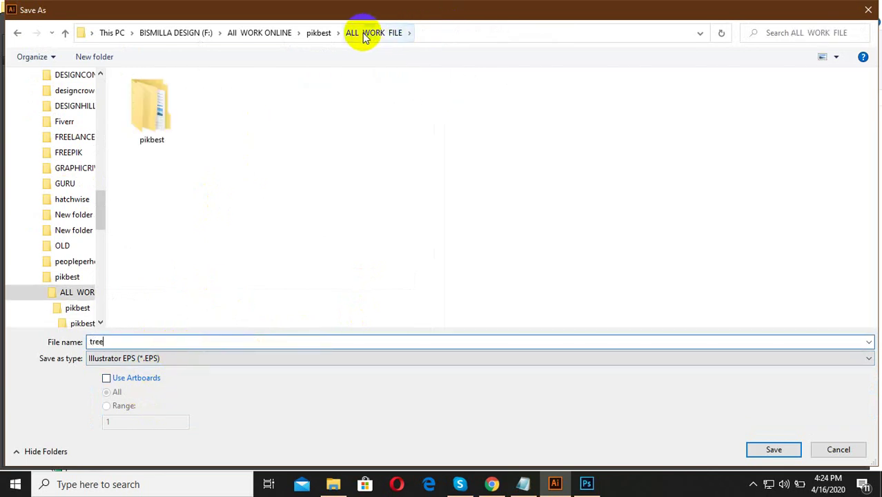
pyautogui.click(324, 36)
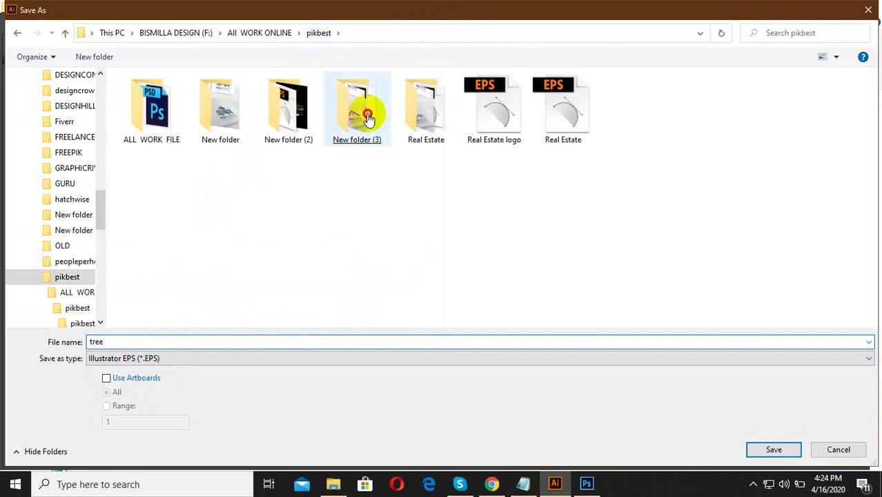
pyautogui.doubleClick(356, 113)
pyautogui.doubleClick(223, 111)
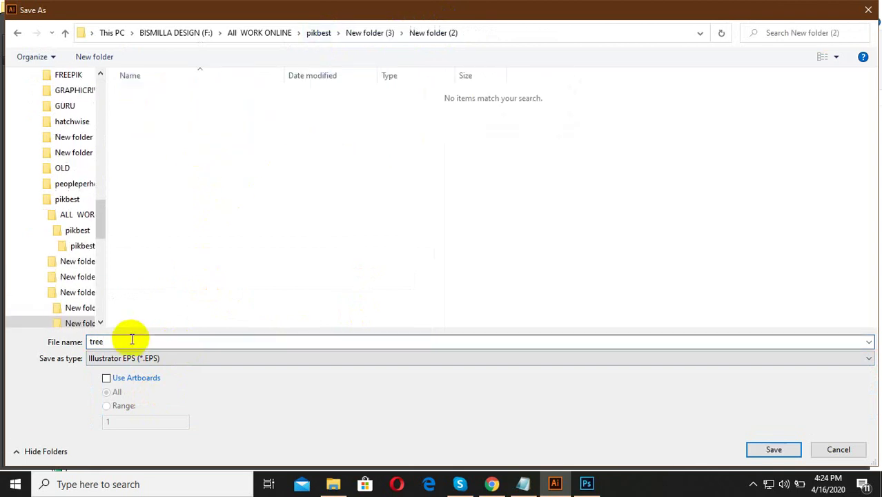
# Step: Save the EPS file in the Illustrator CS6 EPS version and accept the legacy format
pyautogui.click(772, 449)
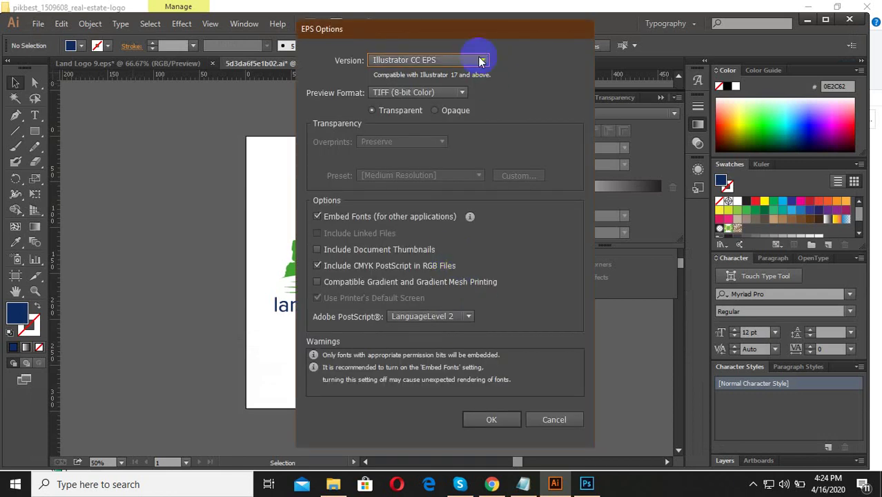
pyautogui.click(442, 60)
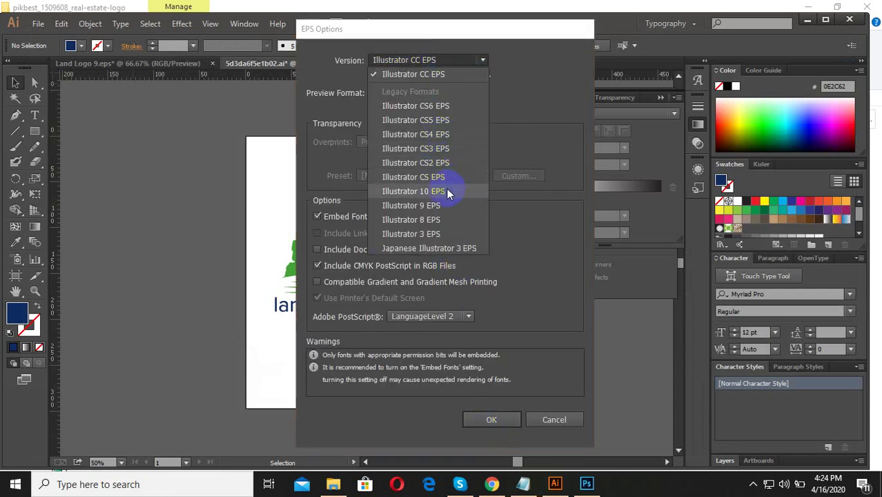
pyautogui.click(446, 105)
pyautogui.click(490, 406)
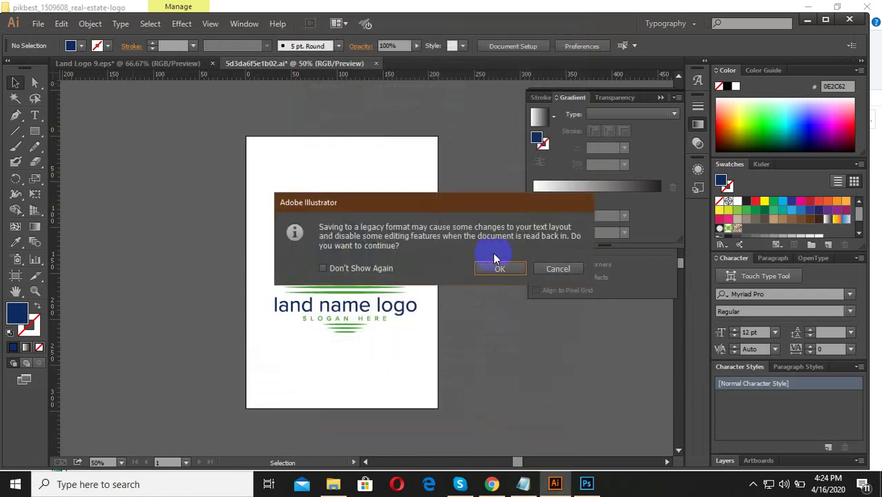
pyautogui.click(503, 269)
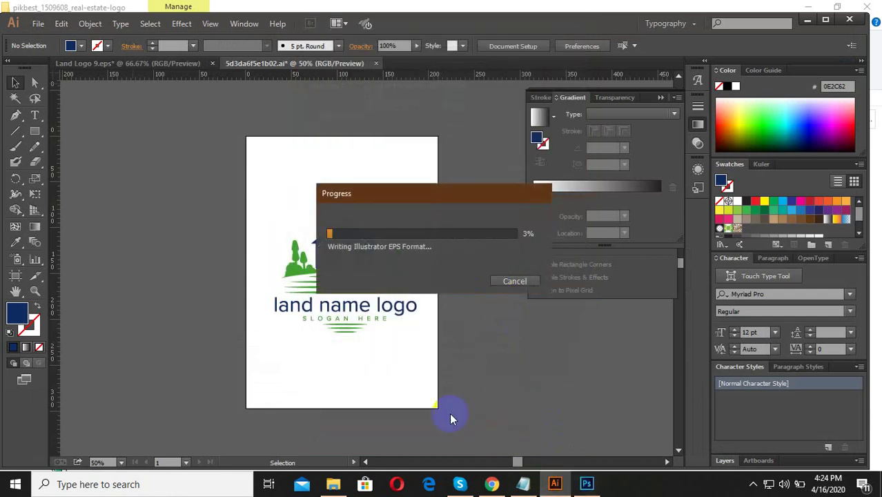
# Step: Copy the whole logo, switch to Photoshop and paste it as a Smart Object into 矩形 2111.psb, scaled to about 61%
pyautogui.moveTo(213, 173); pyautogui.dragTo(329, 276)
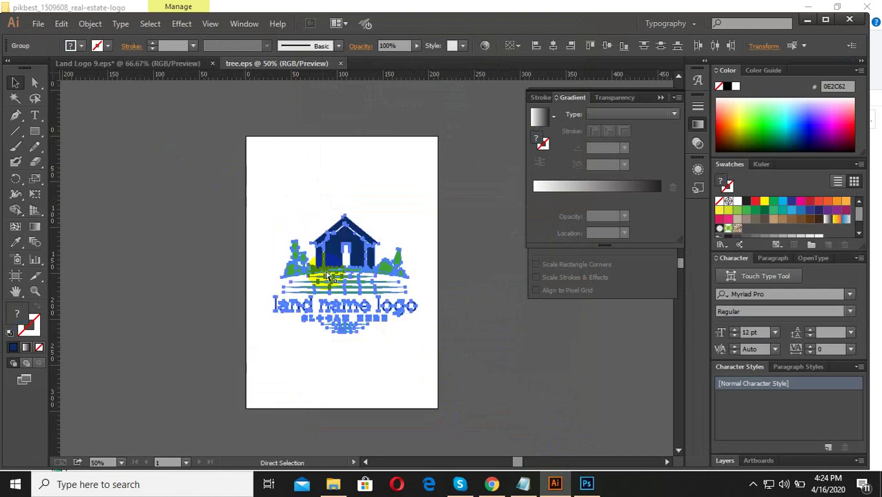
pyautogui.click(587, 484)
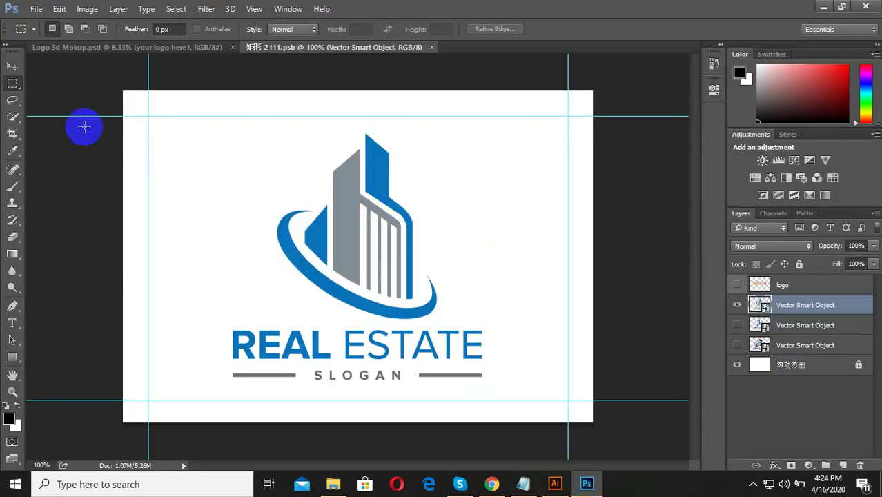
pyautogui.click(13, 66)
pyautogui.hotkey('ctrl', 'v')
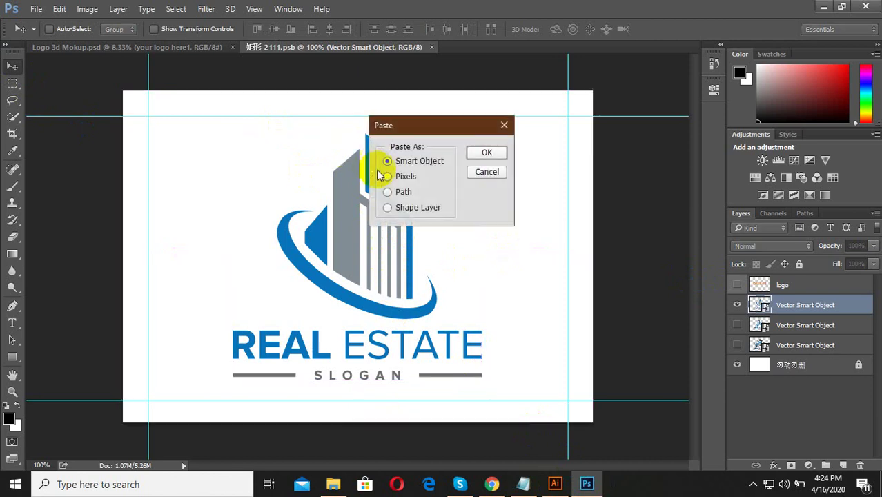
pyautogui.click(495, 149)
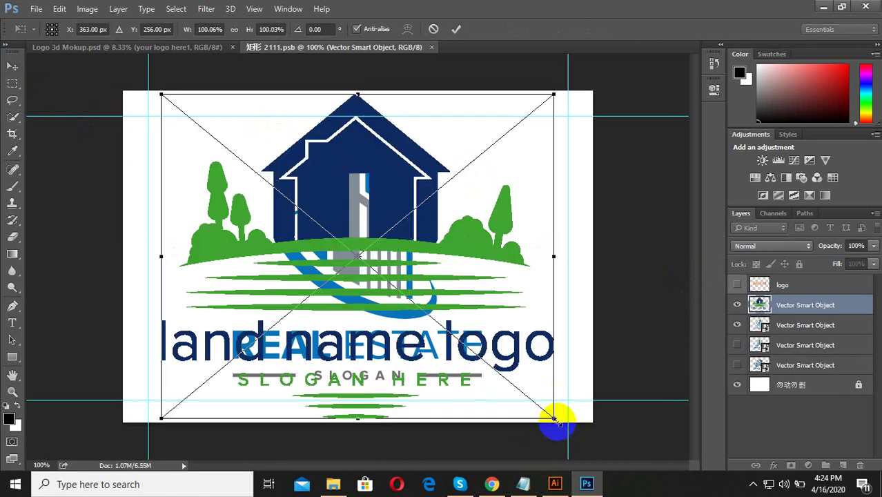
pyautogui.moveTo(554, 419); pyautogui.dragTo(458, 376)
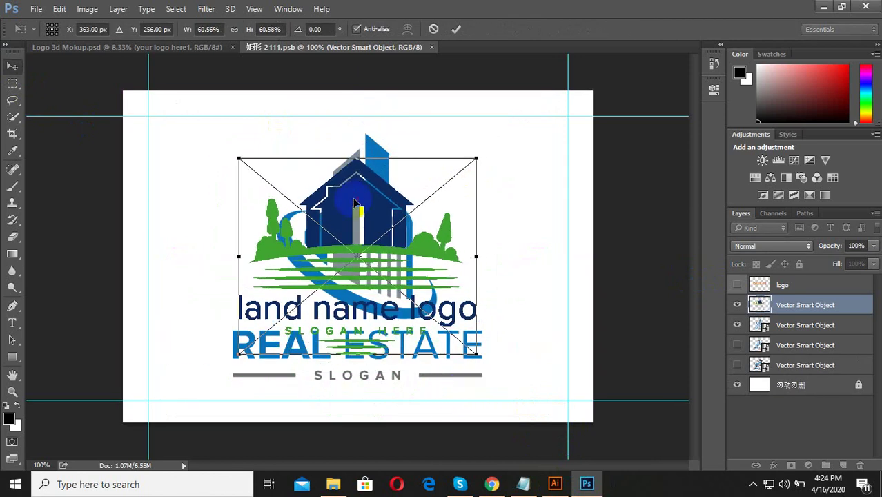
pyautogui.press('Return')
# Step: Hide the old REAL ESTATE logo, delete the three old Vector Smart Object layers, and close the file with its changes saved
pyautogui.click(737, 325)
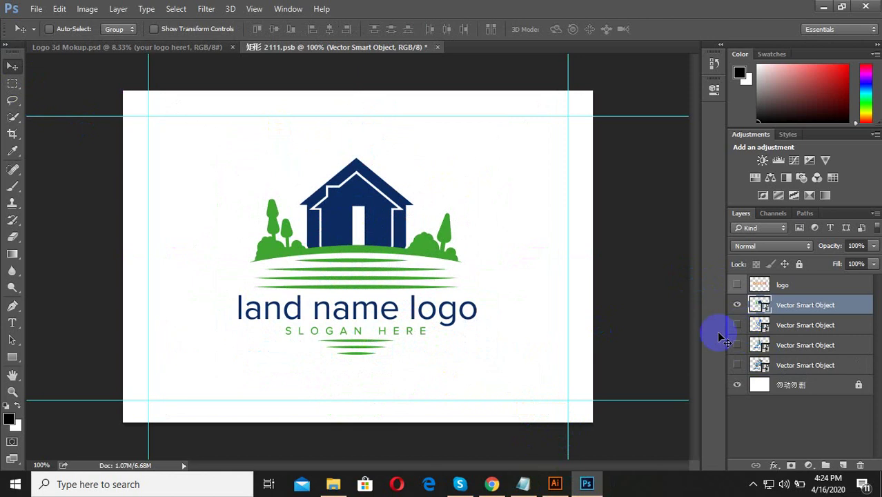
pyautogui.moveTo(782, 369); pyautogui.dragTo(860, 465)
pyautogui.moveTo(800, 344); pyautogui.dragTo(860, 465)
pyautogui.moveTo(810, 332); pyautogui.dragTo(860, 464)
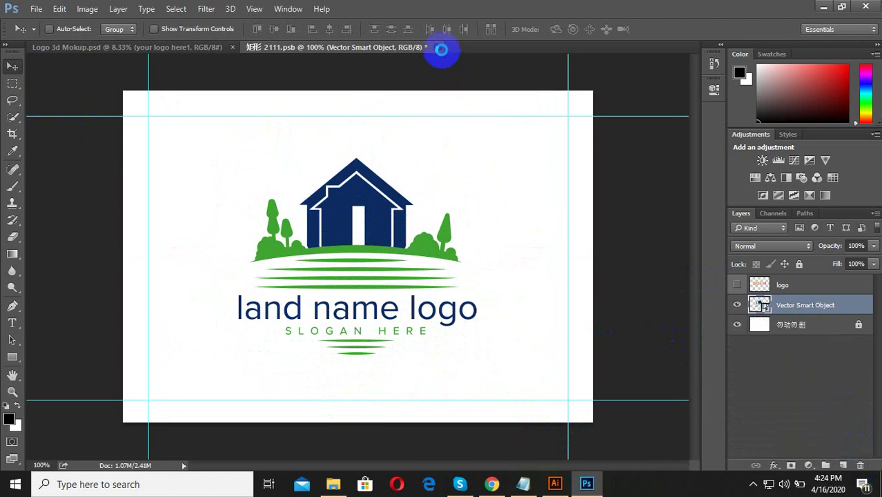
pyautogui.click(437, 46)
pyautogui.click(384, 192)
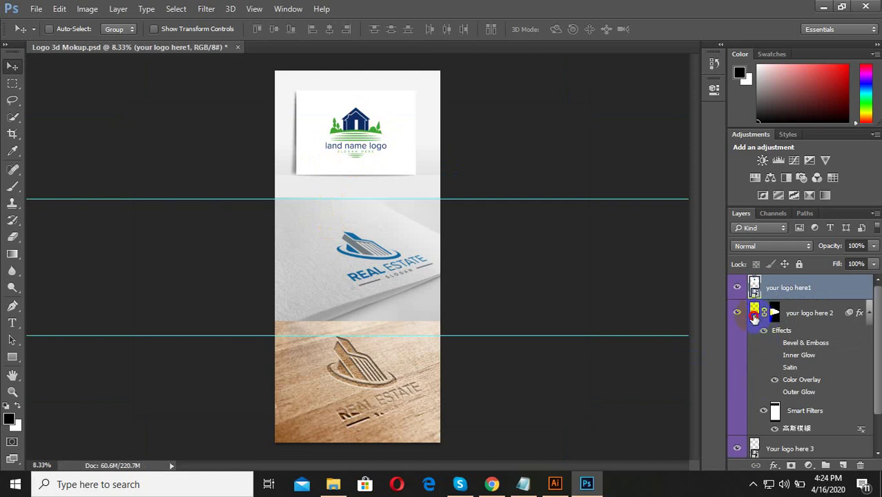
# Step: Open the "your logo here 2" smart object, paste the land logo as a Smart Object, scale it to about 255% and position it over the old logo
pyautogui.click(754, 313)
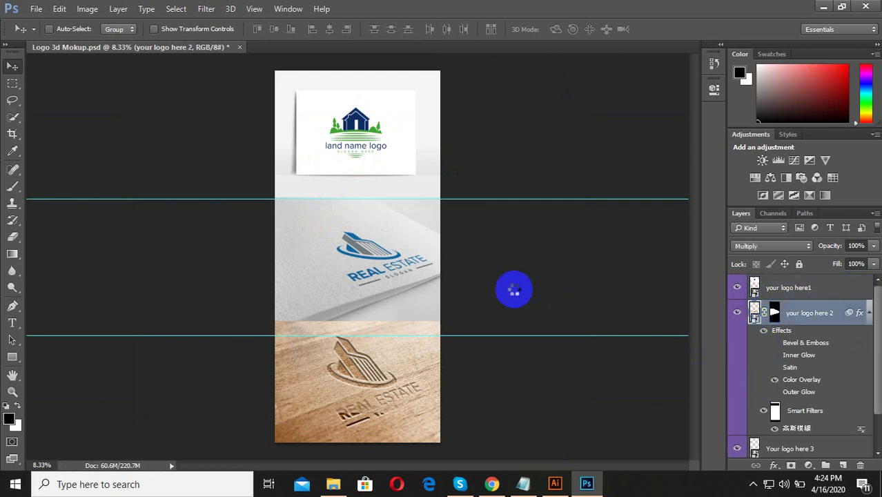
pyautogui.hotkey('ctrl', 'v')
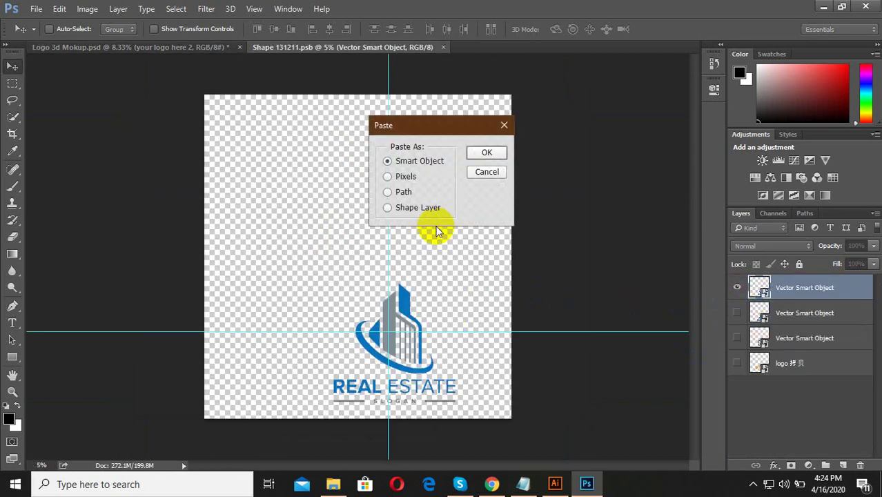
pyautogui.click(488, 148)
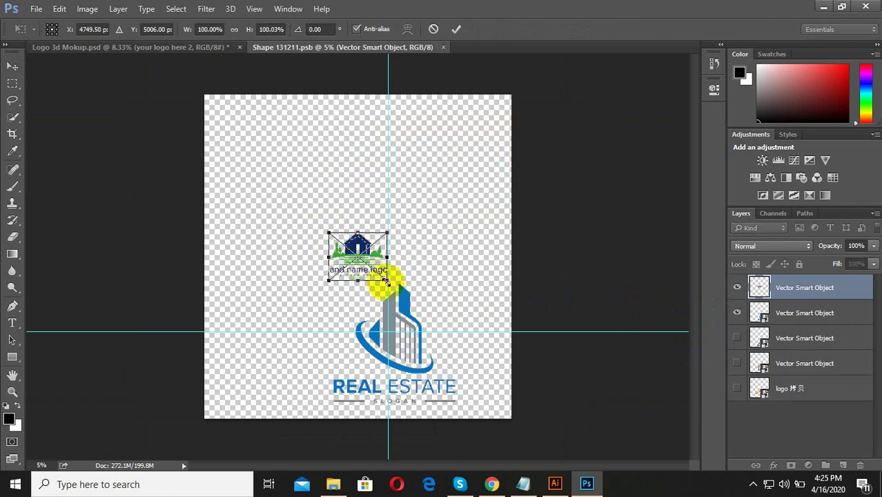
pyautogui.moveTo(385, 281); pyautogui.dragTo(400, 318)
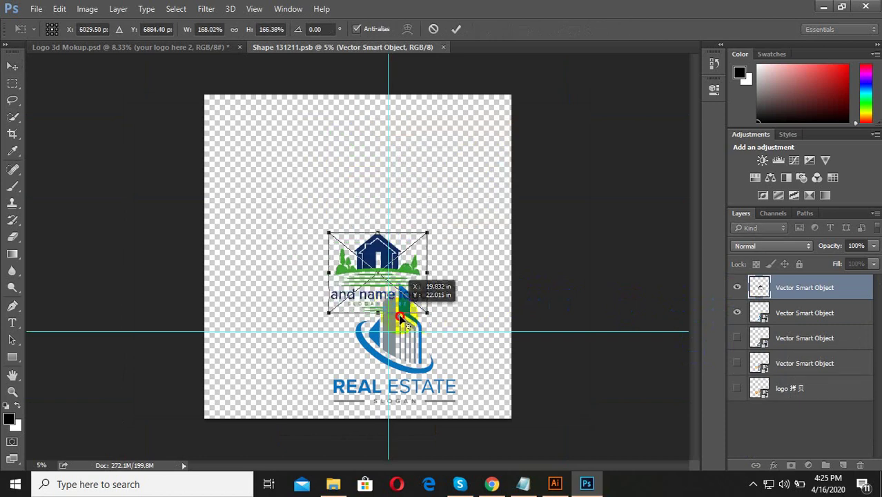
pyautogui.moveTo(390, 277); pyautogui.dragTo(409, 357)
pyautogui.moveTo(448, 392); pyautogui.dragTo(462, 407)
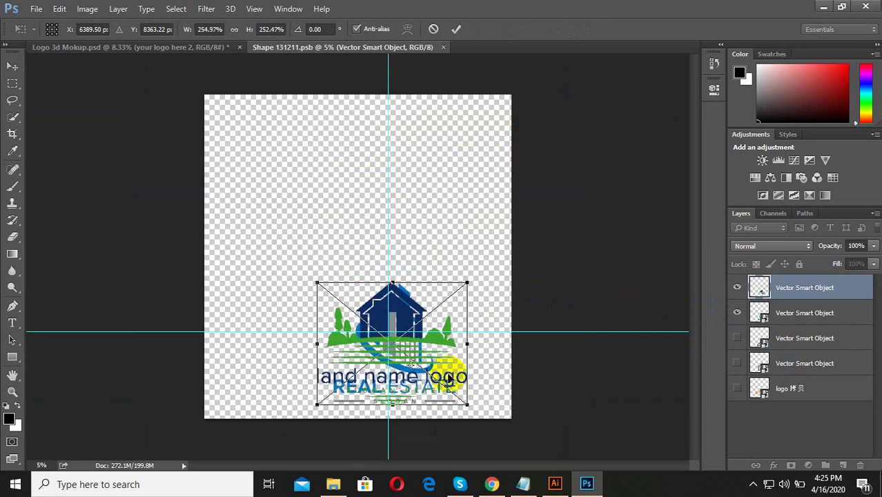
pyautogui.press('Return')
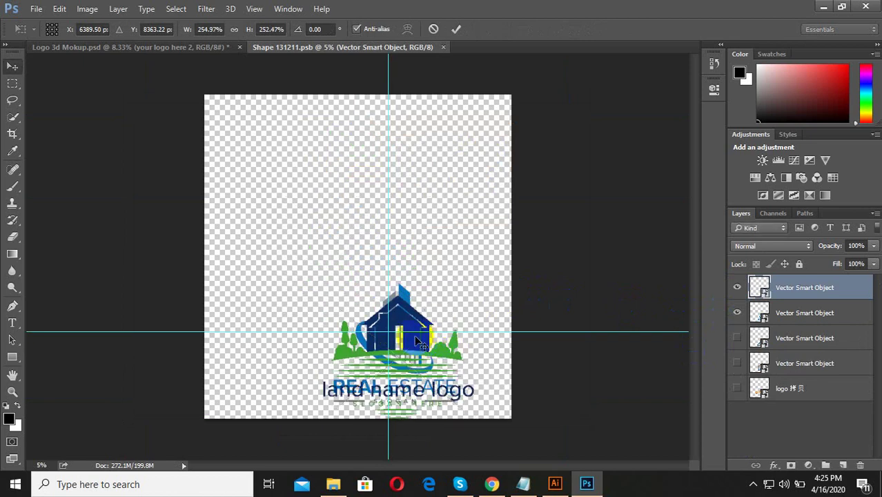
pyautogui.moveTo(407, 332); pyautogui.dragTo(409, 307)
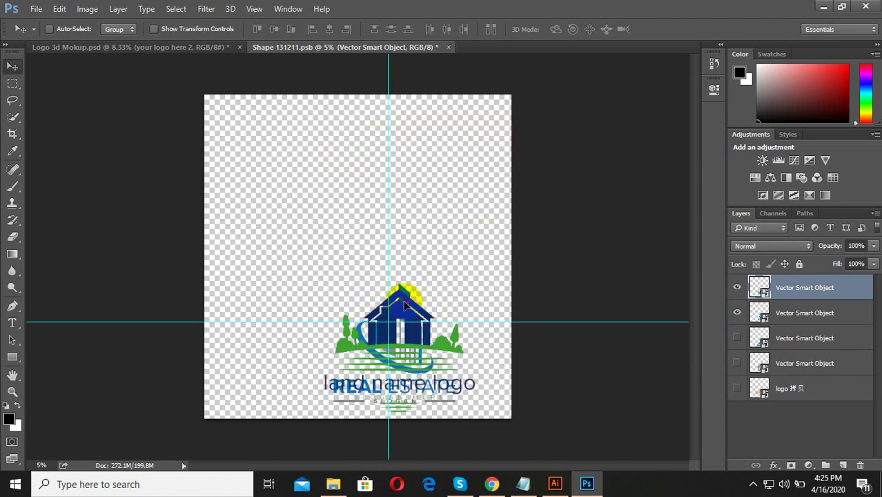
# Step: Hide the old REAL ESTATE logo, delete the three old Vector Smart Object layers from Shape 131211.psb, and close it with changes saved
pyautogui.click(740, 313)
pyautogui.moveTo(805, 367); pyautogui.dragTo(859, 463)
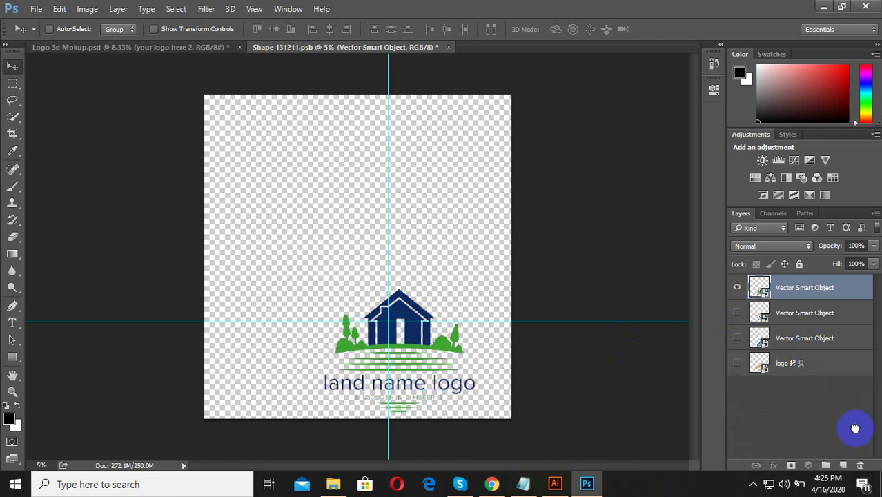
pyautogui.moveTo(817, 319); pyautogui.dragTo(859, 465)
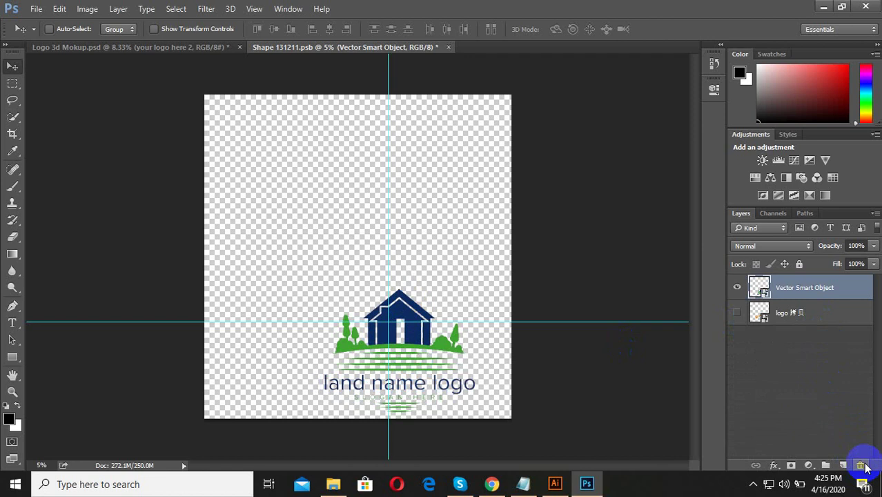
pyautogui.click(448, 47)
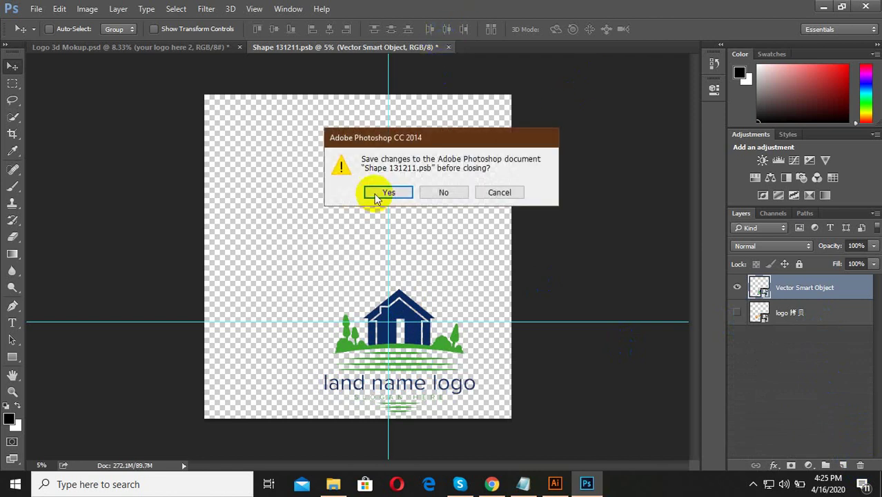
pyautogui.click(376, 194)
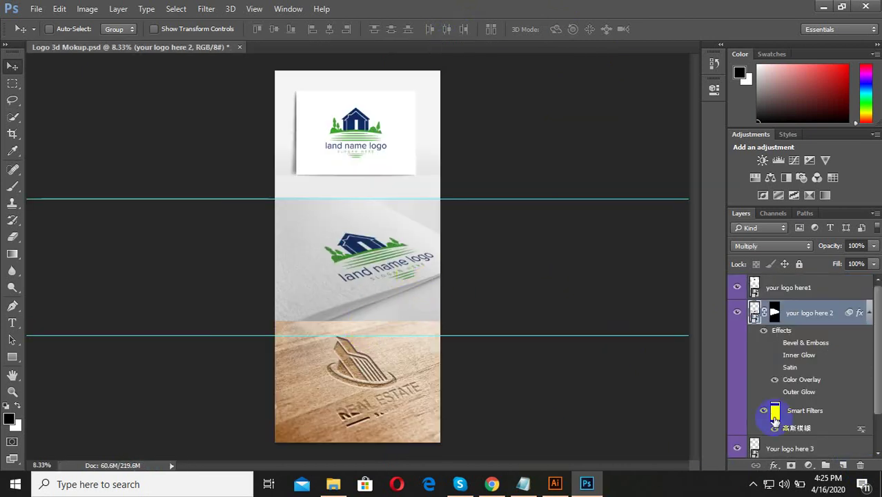
# Step: Open the "Your logo here 3" smart object, paste the land logo as a Smart Object and scale it down to about 76% by 86% over the old logo
pyautogui.scroll(-1, 800, 387)
pyautogui.click(776, 371)
pyautogui.click(755, 410)
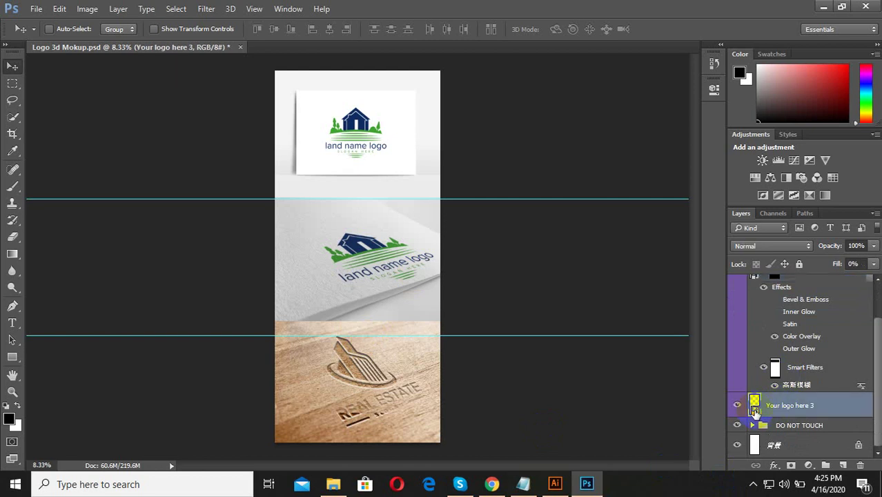
pyautogui.doubleClick(754, 403)
pyautogui.click(449, 335)
pyautogui.hotkey('ctrl', 'v')
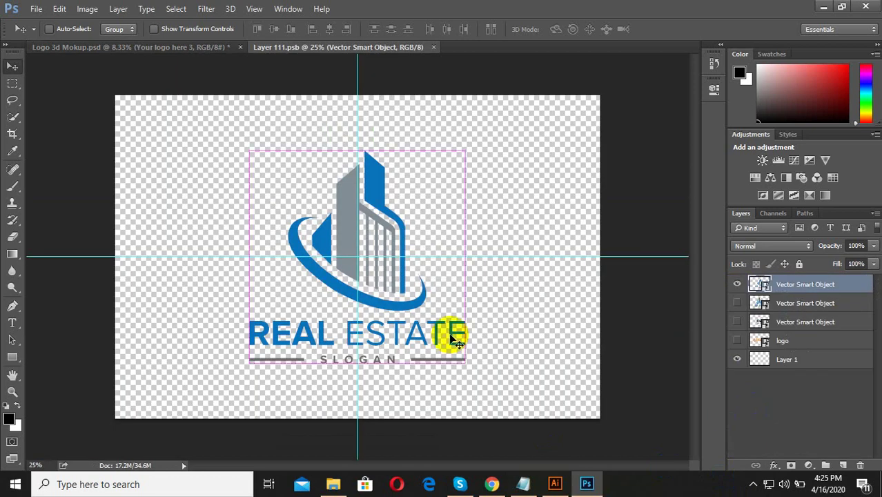
pyautogui.click(489, 152)
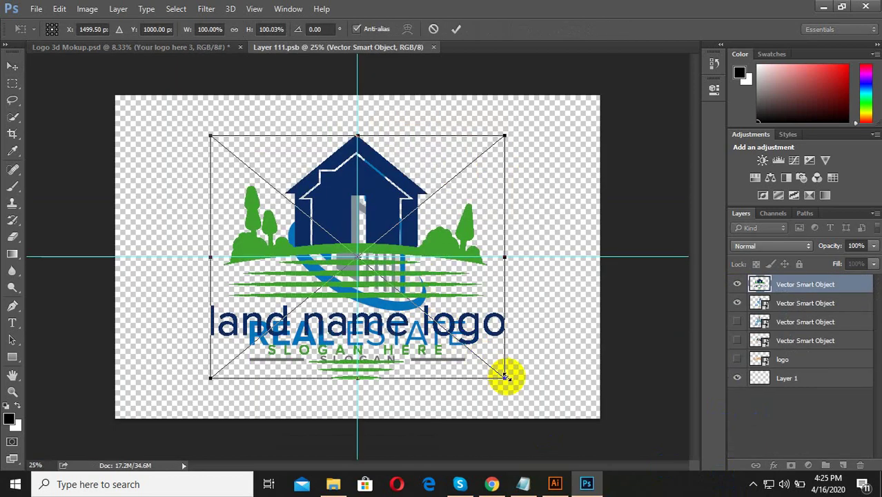
pyautogui.moveTo(493, 376); pyautogui.dragTo(464, 374)
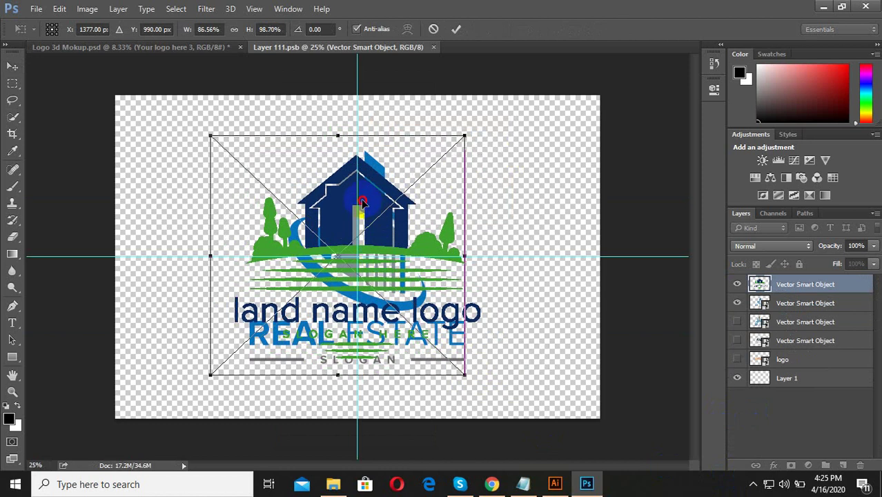
pyautogui.moveTo(363, 202); pyautogui.dragTo(374, 216)
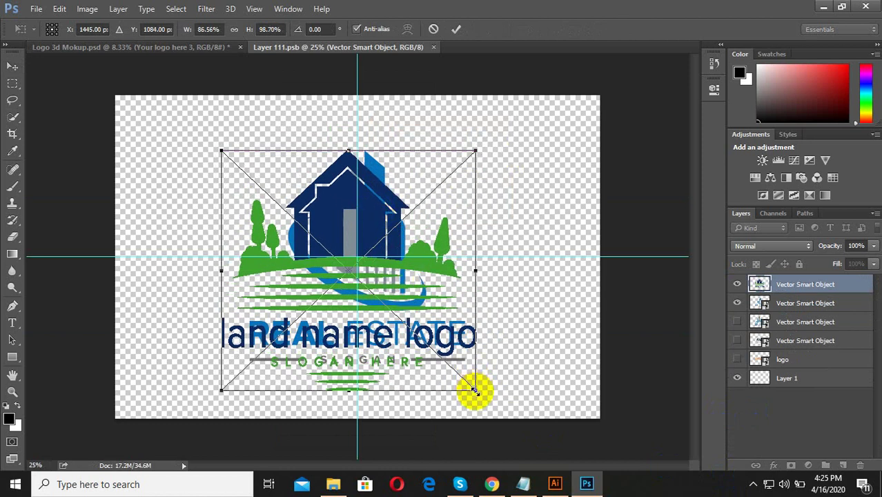
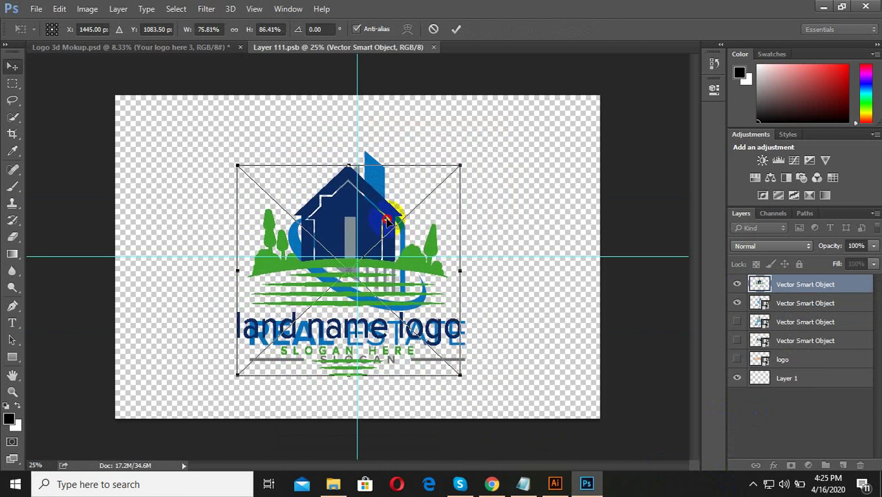
# Step: Hide the old logo in Layer 111.psb, delete its three old Vector Smart Object layers, and close the file with its changes saved
pyautogui.click(737, 303)
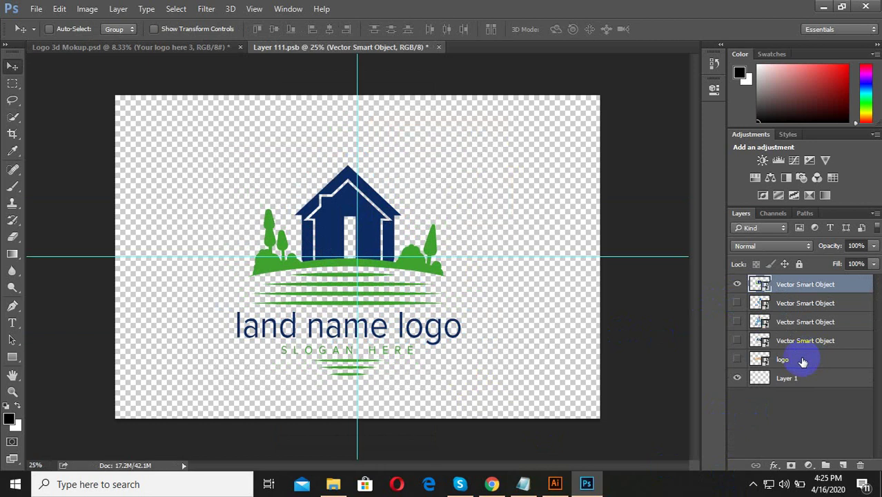
pyautogui.moveTo(800, 340); pyautogui.dragTo(858, 463)
pyautogui.moveTo(809, 328); pyautogui.dragTo(859, 463)
pyautogui.moveTo(814, 303); pyautogui.dragTo(859, 462)
pyautogui.click(438, 46)
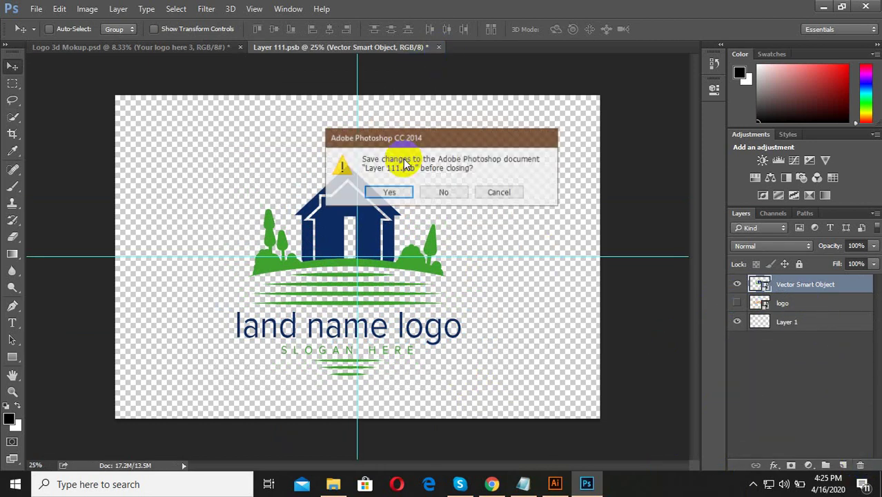
pyautogui.click(389, 194)
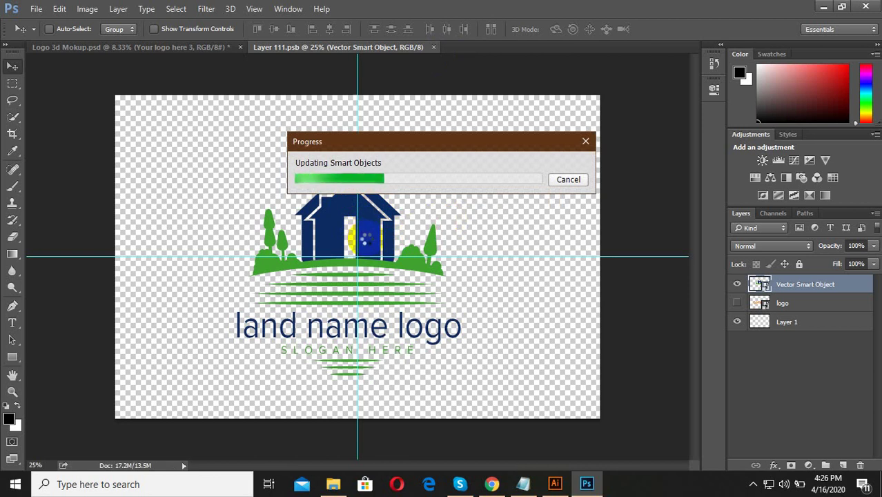
pyautogui.hotkey('ctrl', 'w')
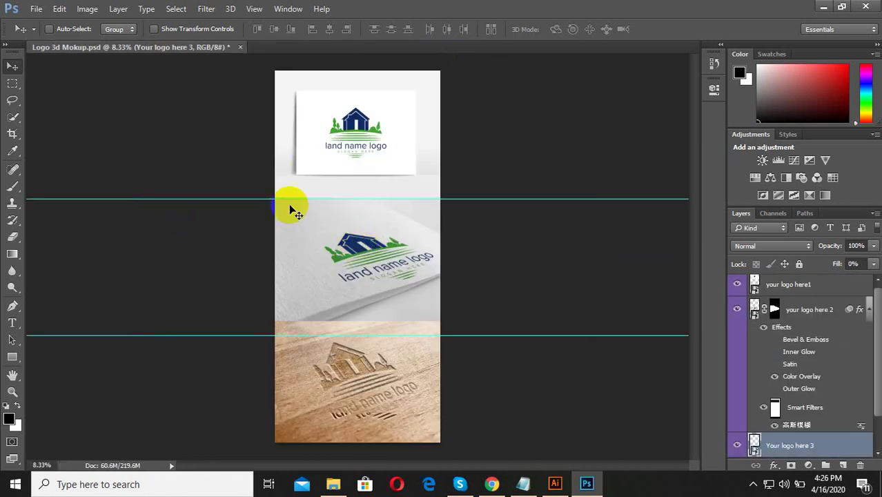
# Step: Export the finished mockup with Save for Web as a JPEG, choosing pikbest > New folder (3) > New folder (2) as the save location
pyautogui.click(36, 9)
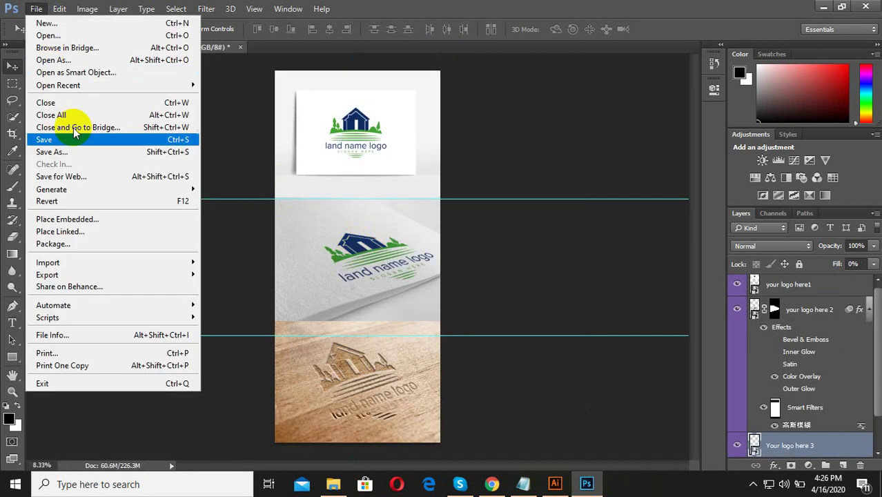
pyautogui.click(113, 178)
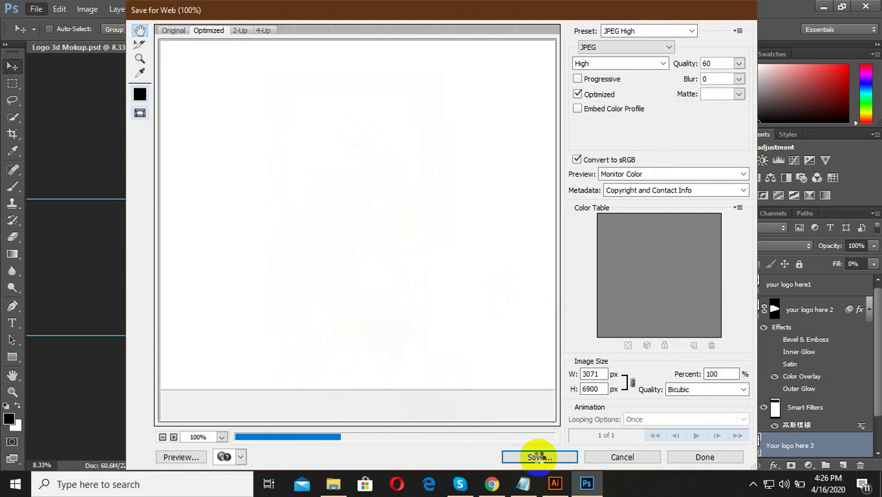
pyautogui.click(536, 457)
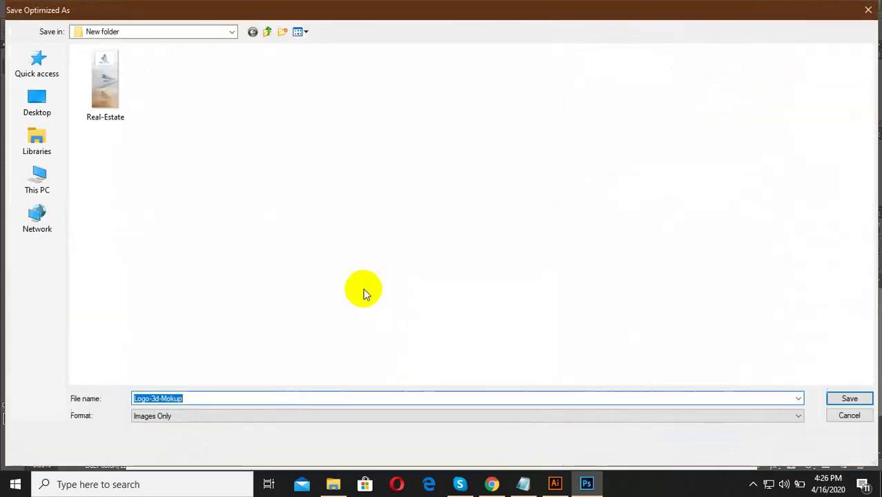
pyautogui.click(268, 32)
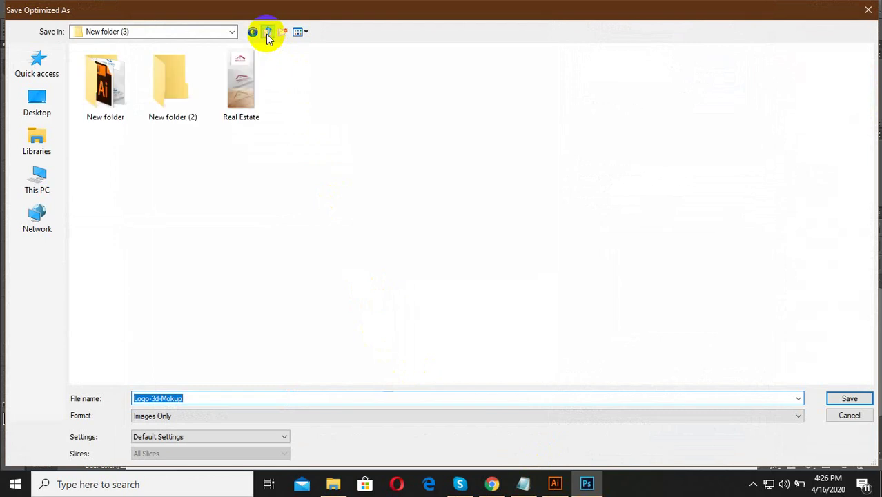
pyautogui.click(268, 31)
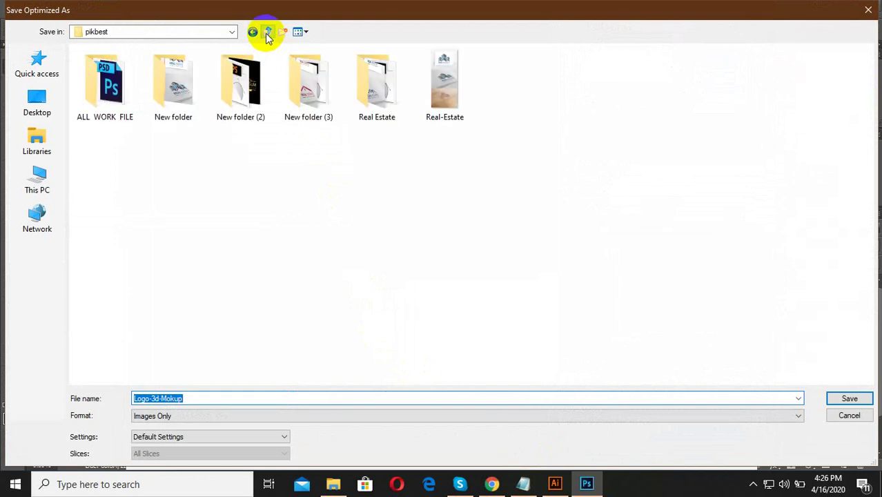
pyautogui.doubleClick(304, 118)
pyautogui.doubleClick(177, 105)
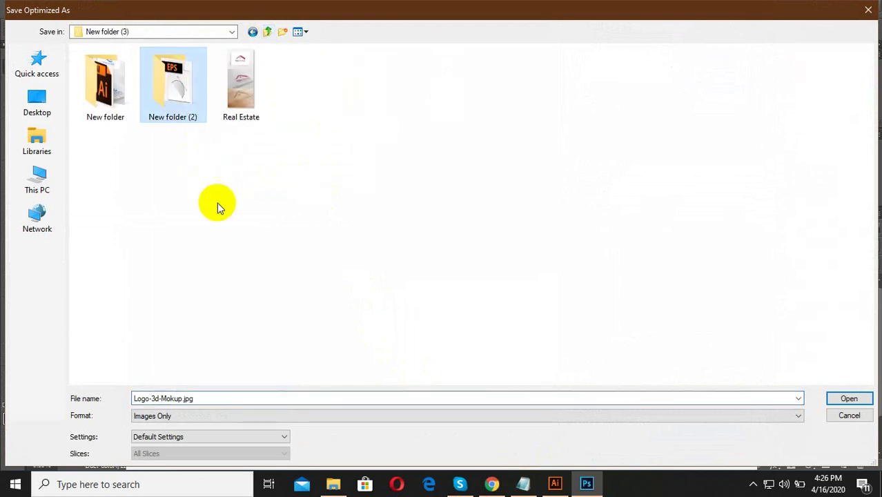
# Step: Name the exported image "tree" to match the EPS file, without the .eps extension, and save it
pyautogui.click(213, 398)
pyautogui.write('tre')
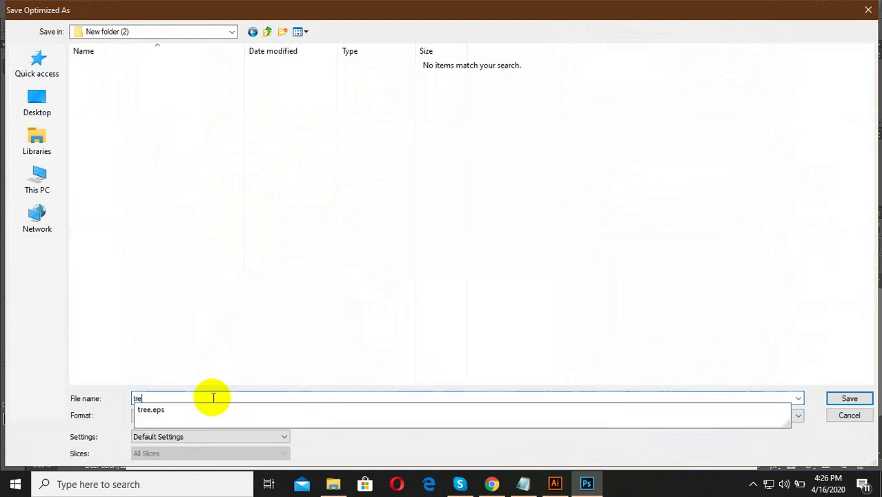
pyautogui.click(170, 409)
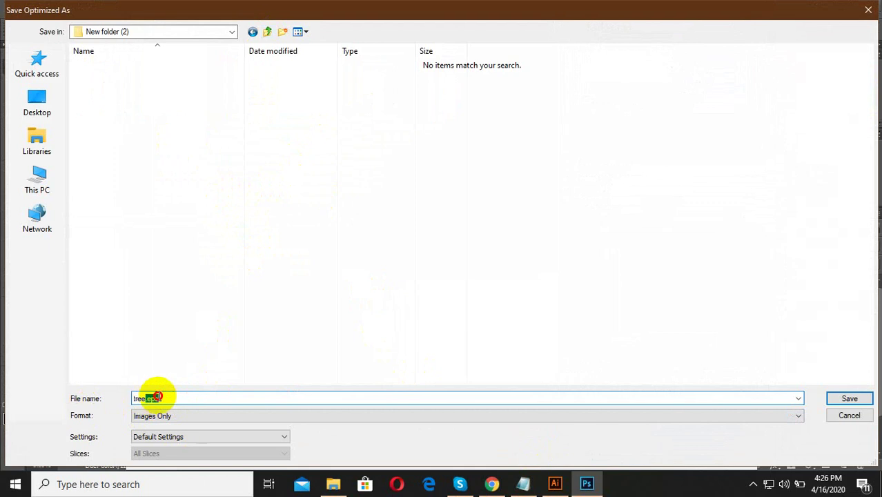
pyautogui.moveTo(145, 398); pyautogui.dragTo(238, 395)
pyautogui.press('BackSpace')
pyautogui.press('BackSpace')
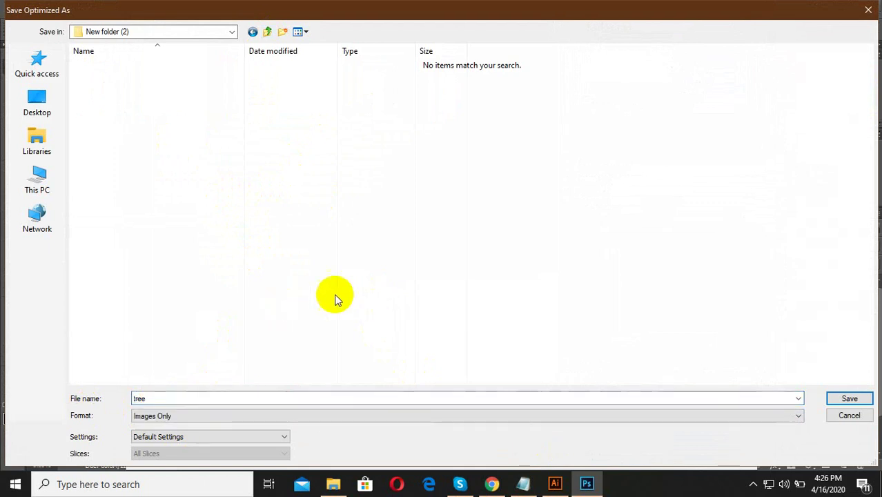
pyautogui.click(843, 399)
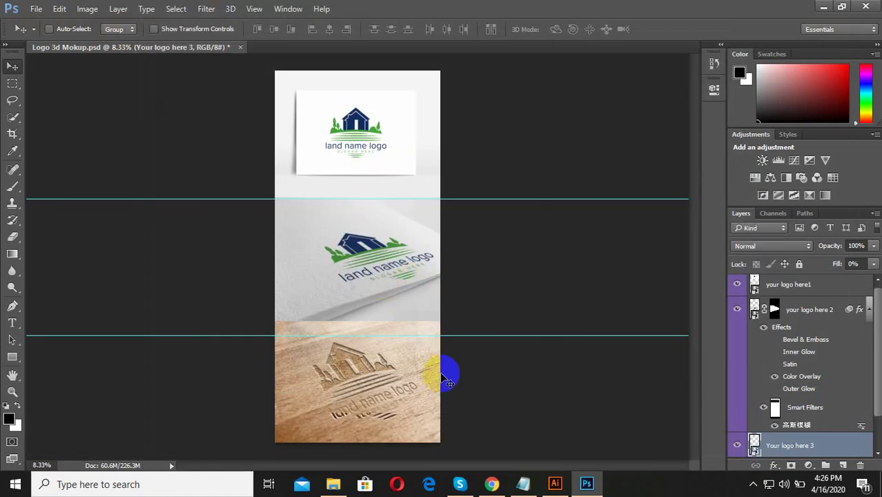
# Step: Switch to Pikbest in Chrome and open the Designer Center through Upload My Work in the account options
pyautogui.click(491, 484)
pyautogui.scroll(1, 442, 331)
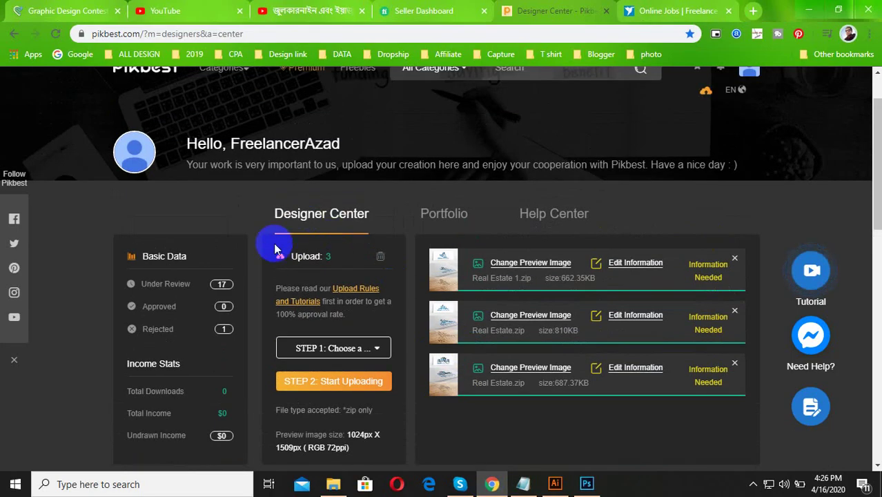
pyautogui.scroll(1, 593, 176)
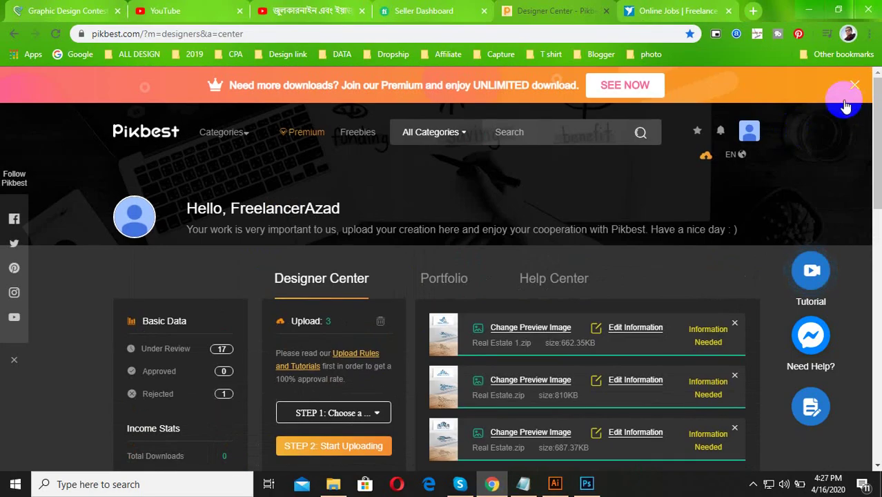
pyautogui.click(750, 137)
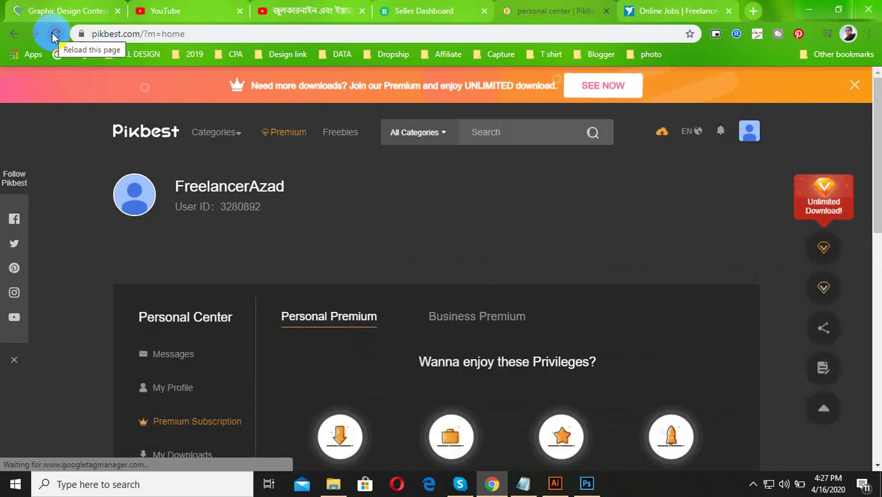
pyautogui.moveTo(752, 133)
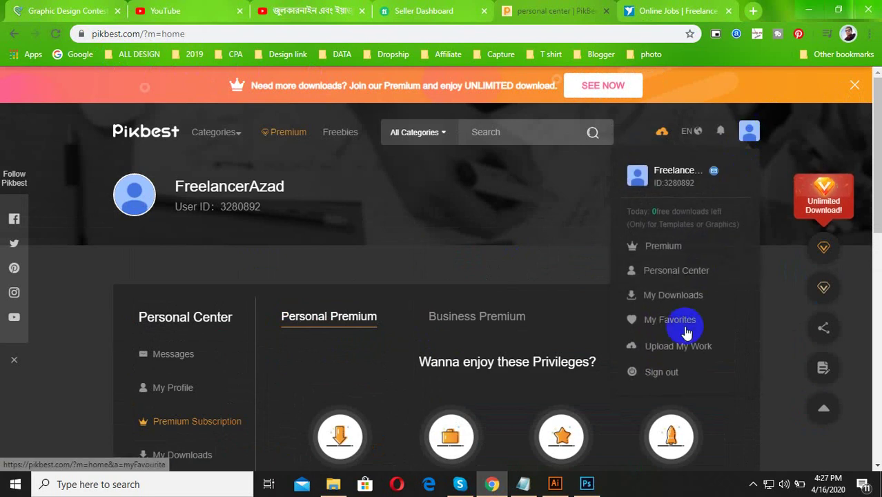
pyautogui.click(680, 355)
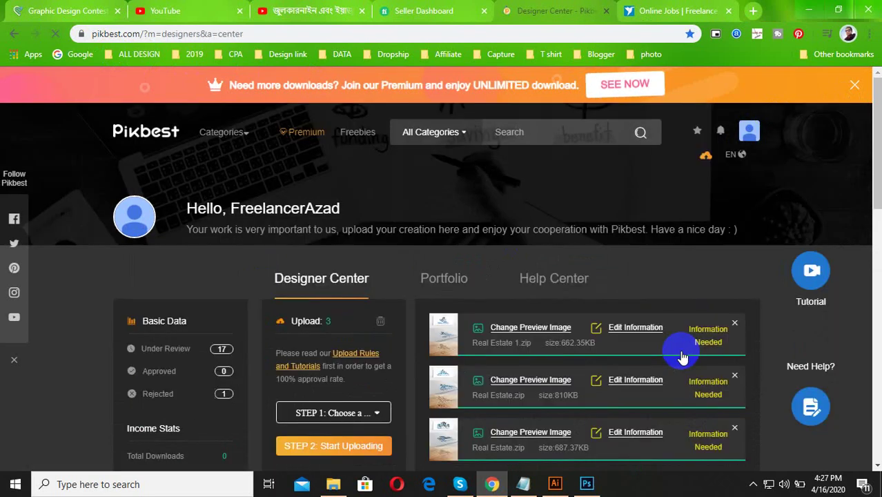
# Step: Choose Others as the mockup type for the new upload
pyautogui.scroll(-2, 414, 314)
pyautogui.click(321, 283)
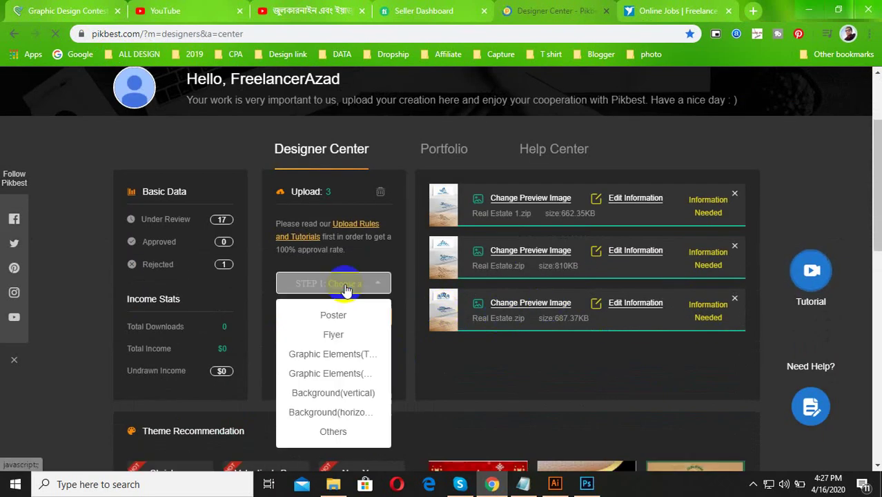
pyautogui.click(340, 435)
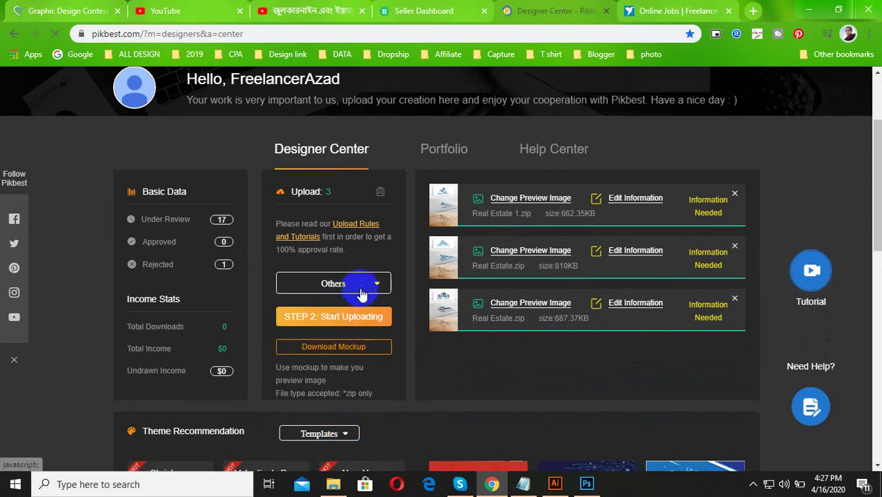
# Step: Start the upload and browse to pikbest > New folder (3) > New folder (2), showing all file types
pyautogui.click(309, 318)
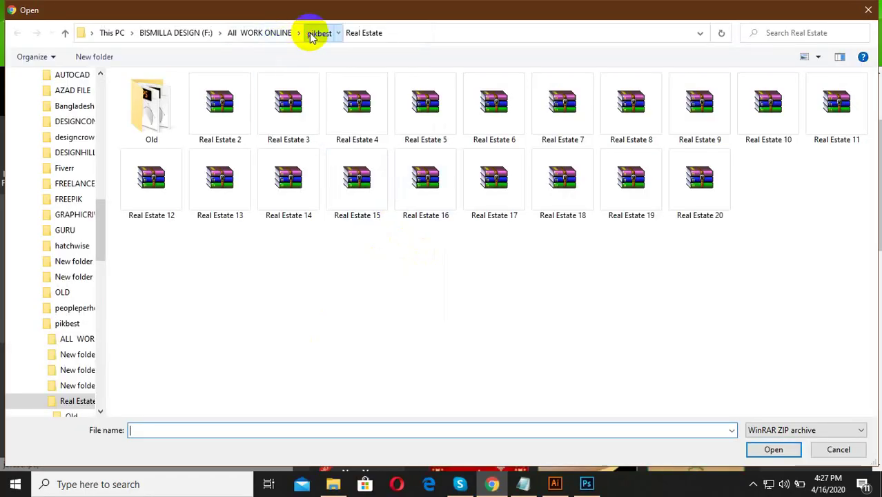
pyautogui.click(314, 34)
pyautogui.doubleClick(356, 110)
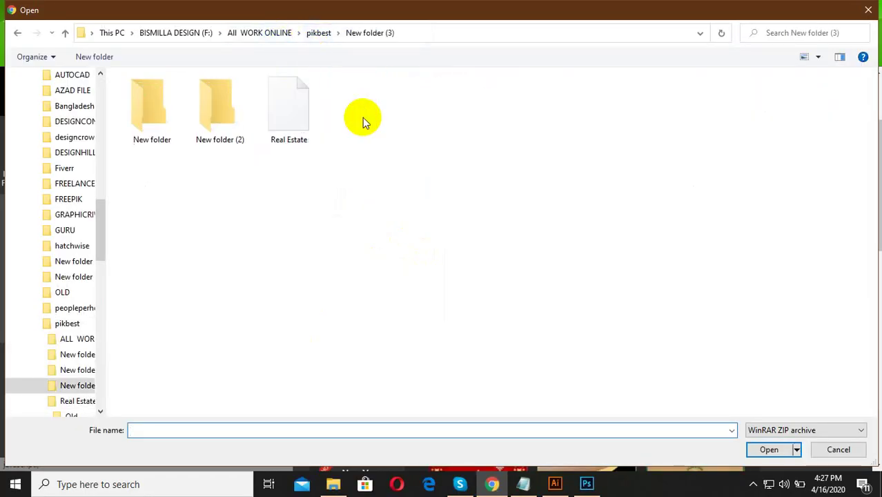
pyautogui.doubleClick(229, 126)
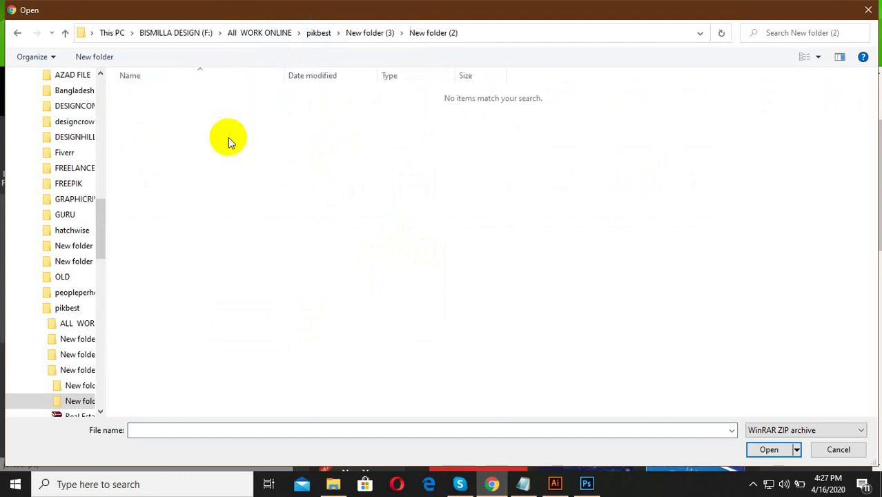
pyautogui.click(793, 436)
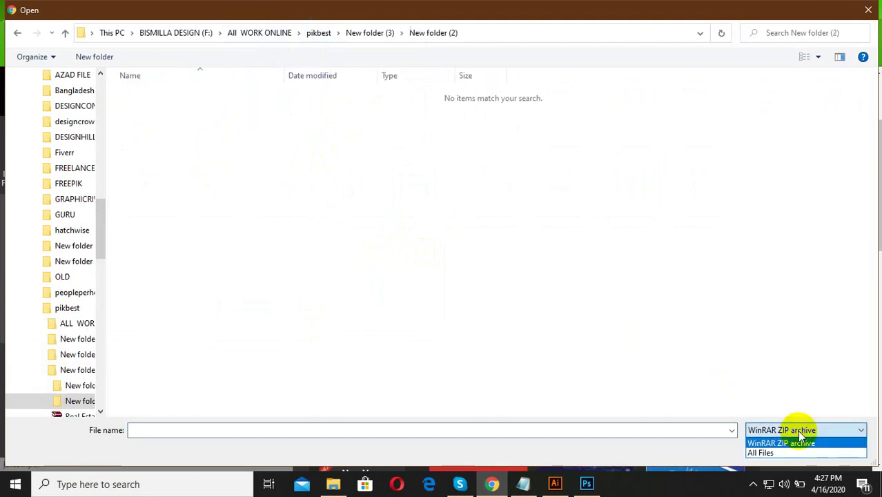
pyautogui.click(759, 451)
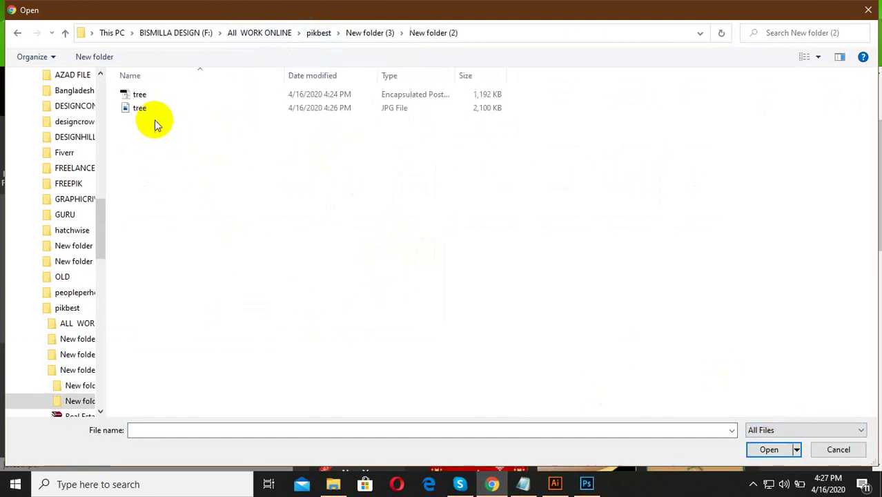
# Step: Compress the tree EPS file into a zipped folder named tree, and cancel the file selection
pyautogui.click(140, 94)
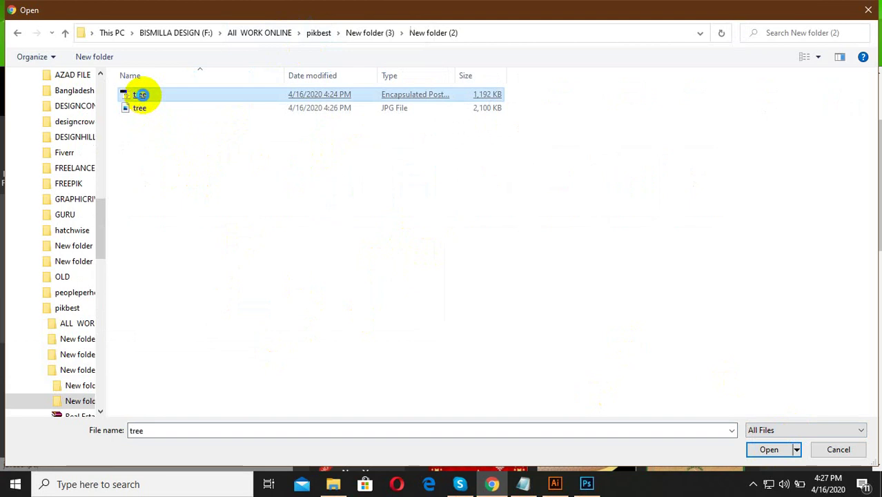
pyautogui.rightClick(142, 97)
pyautogui.moveTo(301, 272)
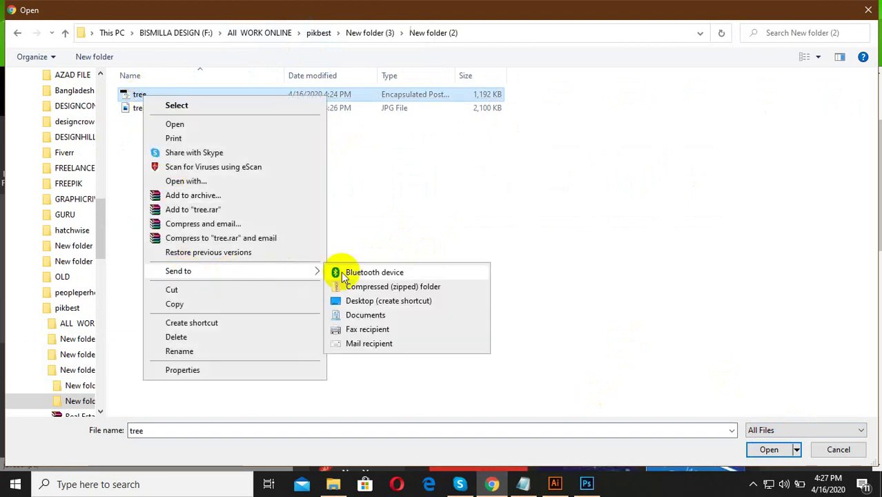
pyautogui.click(376, 288)
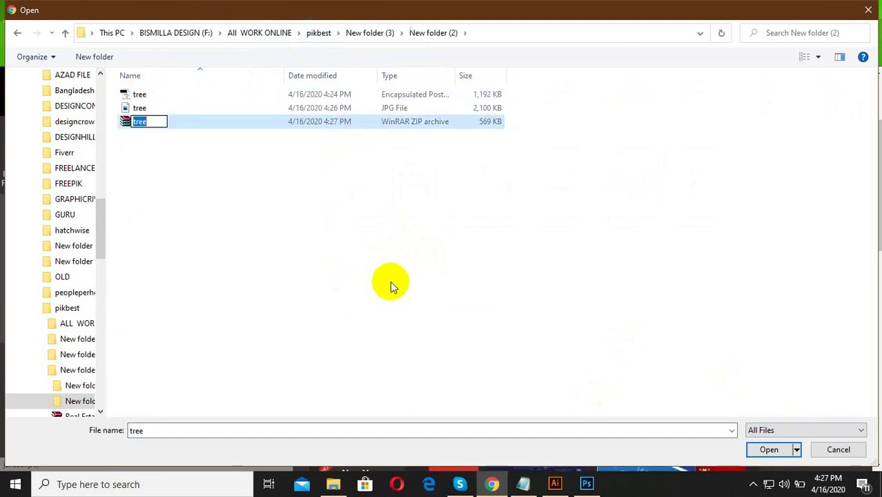
pyautogui.click(310, 251)
pyautogui.click(839, 449)
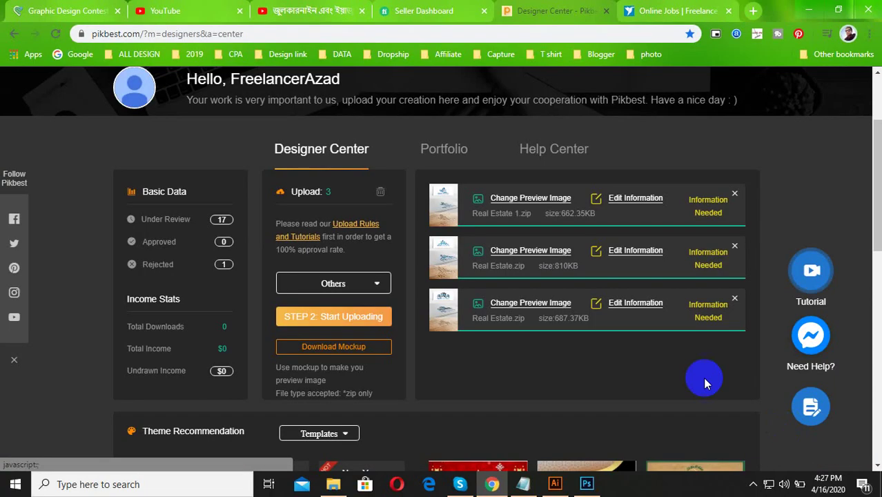
# Step: Upload tree.zip from pikbest > New folder (3) > New folder (2) as the design file
pyautogui.click(333, 316)
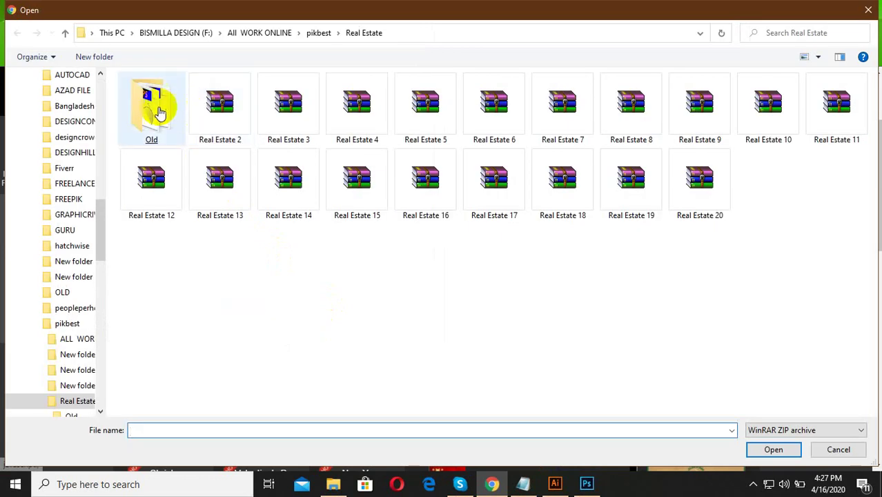
pyautogui.click(320, 35)
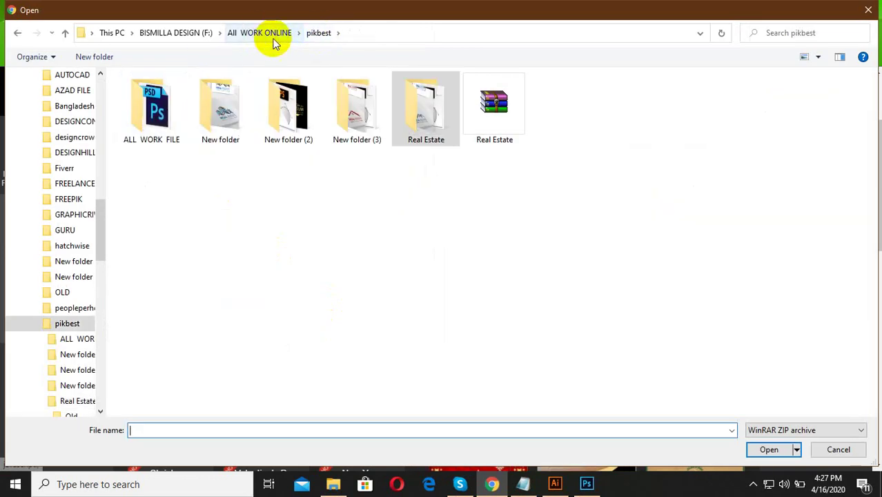
pyautogui.click(261, 33)
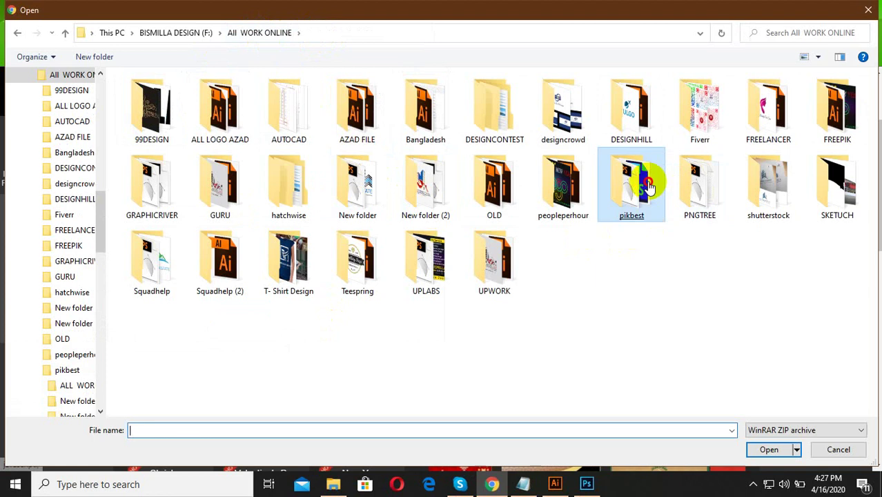
pyautogui.doubleClick(621, 190)
pyautogui.doubleClick(355, 118)
pyautogui.click(225, 116)
pyautogui.doubleClick(225, 115)
pyautogui.doubleClick(148, 94)
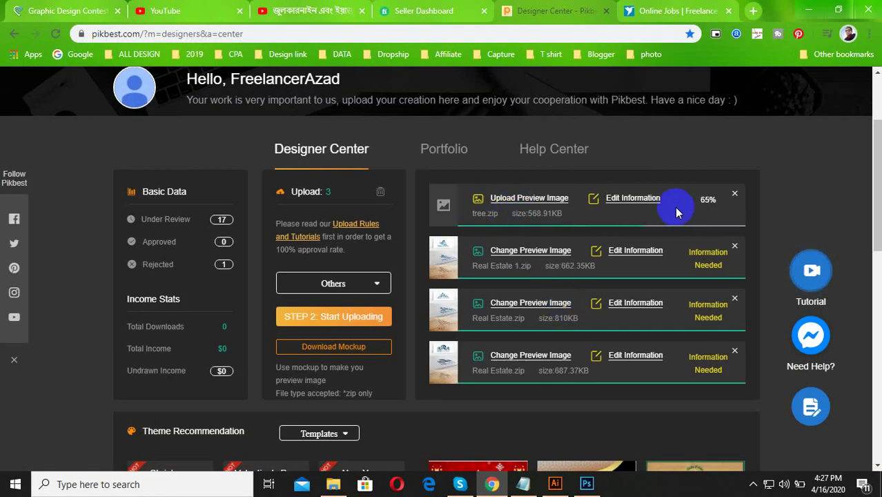
# Step: Try to upload the tree JPG as the preview image for tree.zip
pyautogui.click(535, 197)
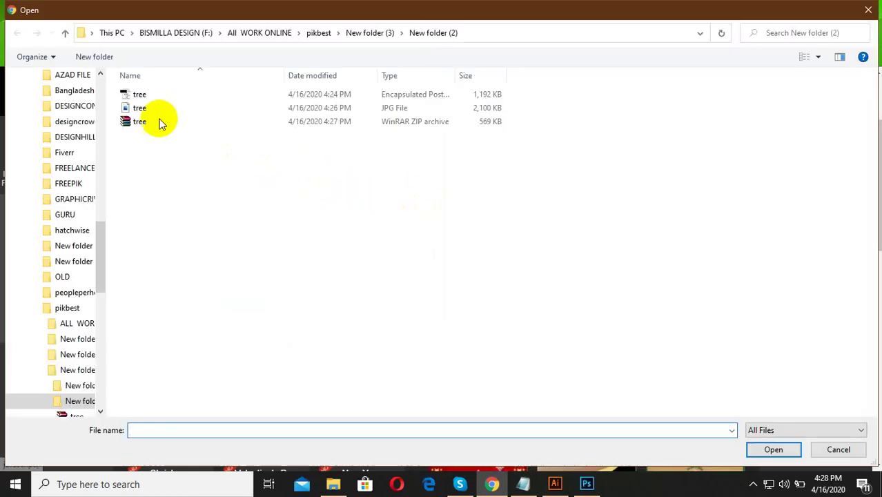
pyautogui.doubleClick(138, 108)
pyautogui.click(519, 199)
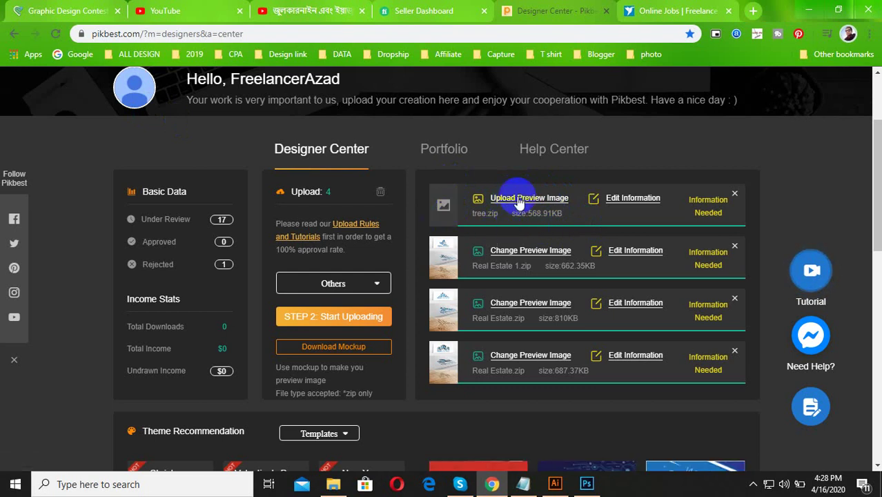
# Step: Check the preview image in the information form of tree.zip and return to the Designer Center
pyautogui.click(616, 198)
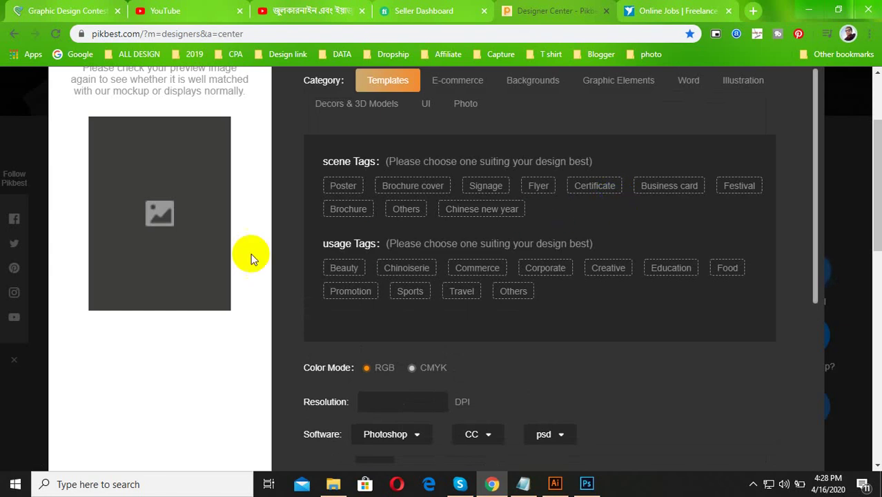
pyautogui.click(15, 35)
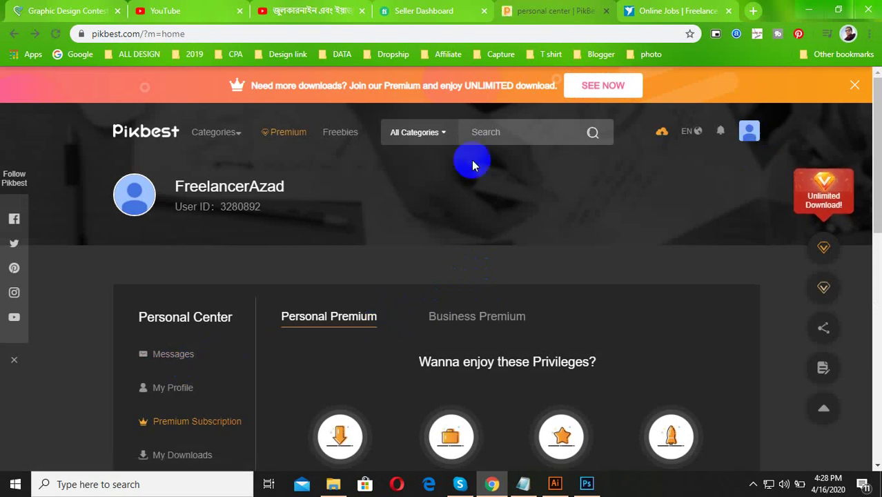
pyautogui.click(34, 33)
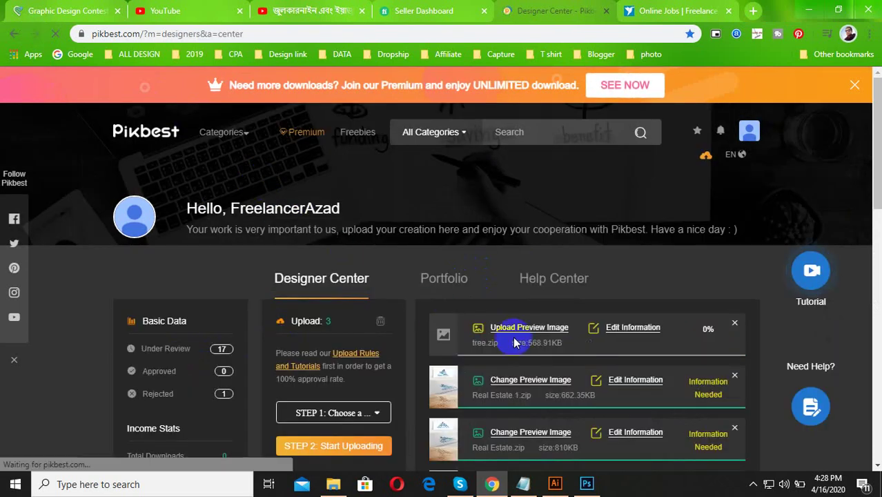
# Step: Upload the mockup image as the preview of the tree.zip entry
pyautogui.click(522, 335)
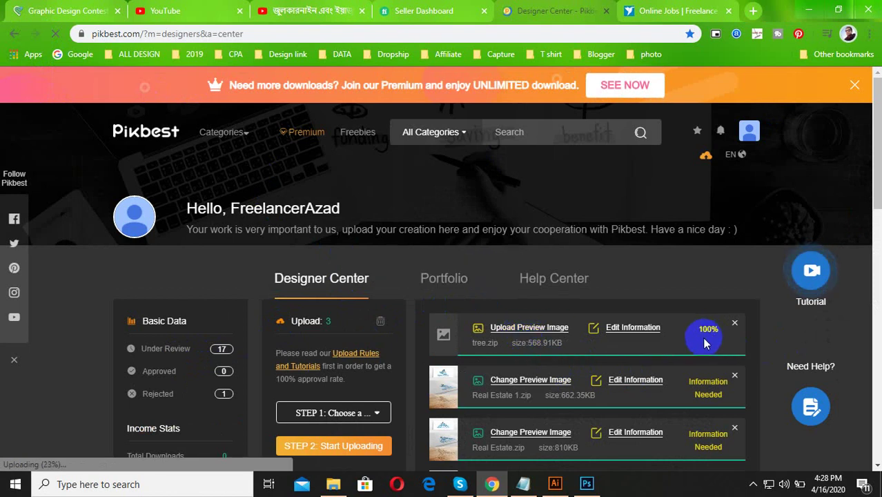
pyautogui.click(522, 335)
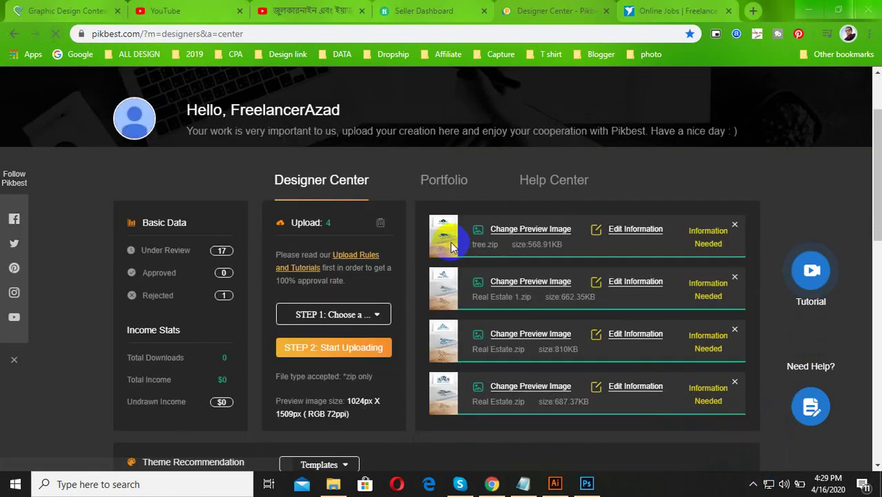
pyautogui.scroll(-2, 450, 242)
pyautogui.click(531, 234)
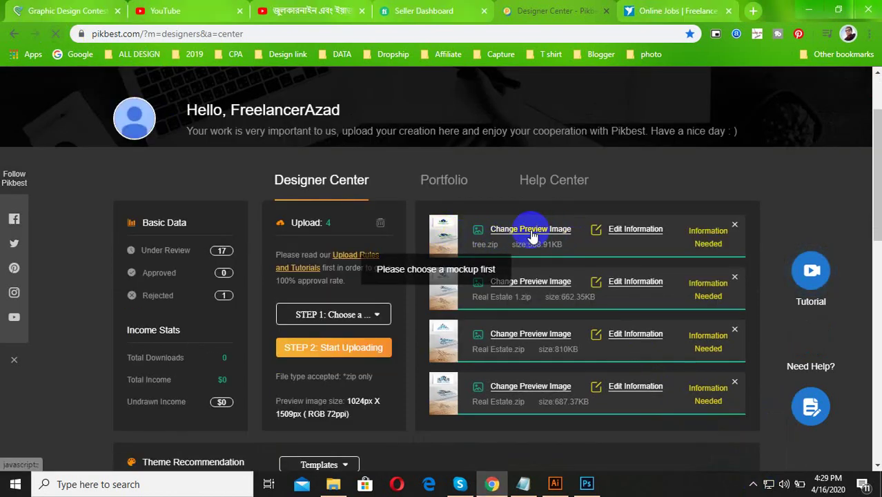
# Step: Open the tree.zip information form, keep the Templates category, and set both the scene tag and the usage tag to Others
pyautogui.click(622, 231)
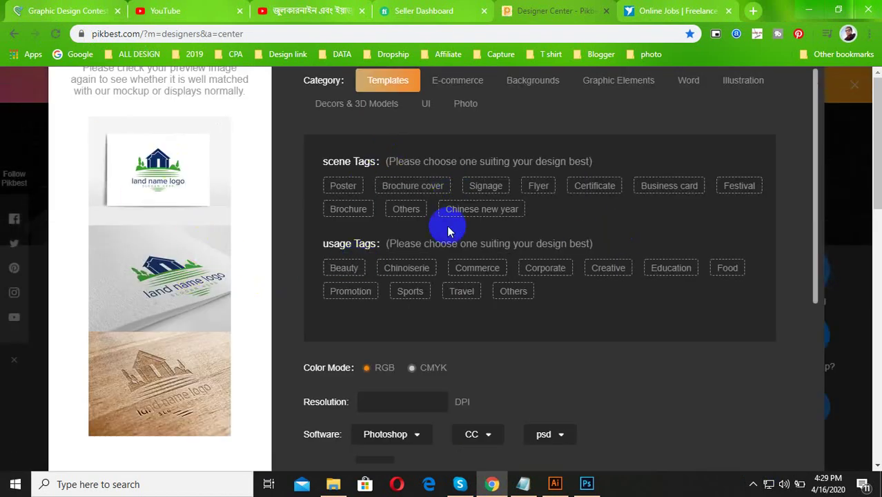
pyautogui.click(405, 88)
pyautogui.click(408, 210)
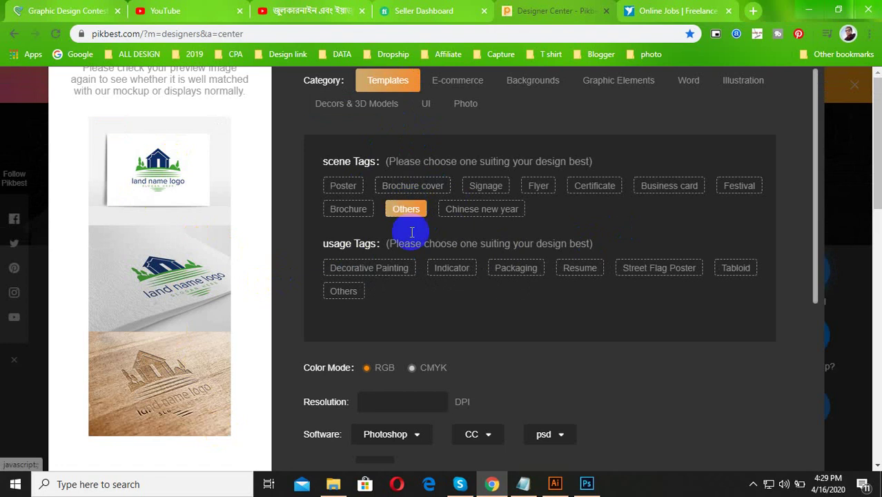
pyautogui.click(337, 294)
# Step: Set the color mode to RGB, the resolution to 100 DPI and the software to Illustrator CS6
pyautogui.scroll(-3, 648, 308)
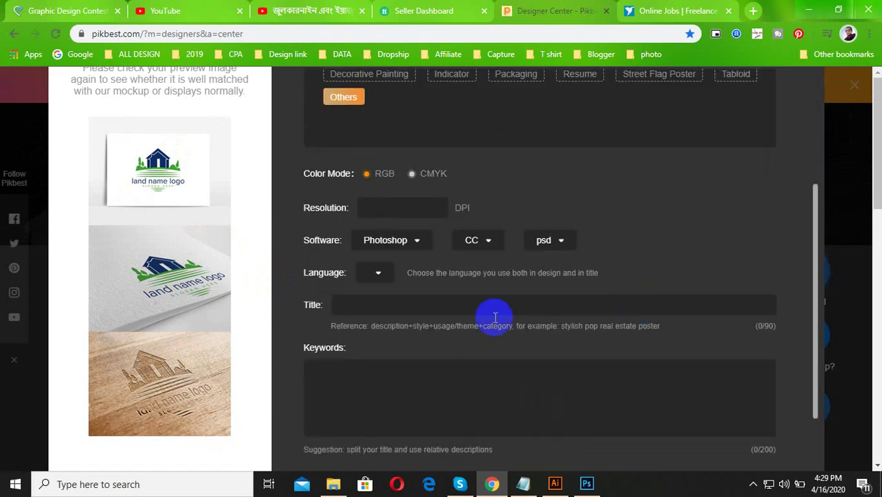
pyautogui.click(390, 178)
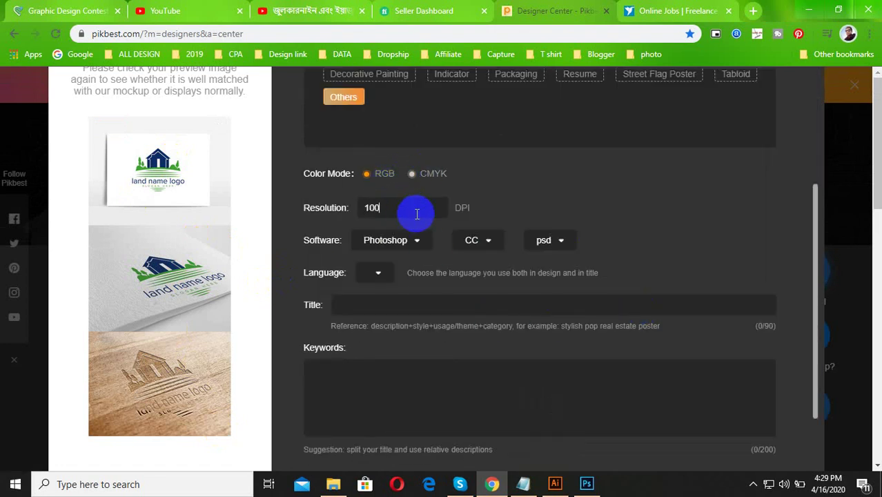
pyautogui.click(409, 239)
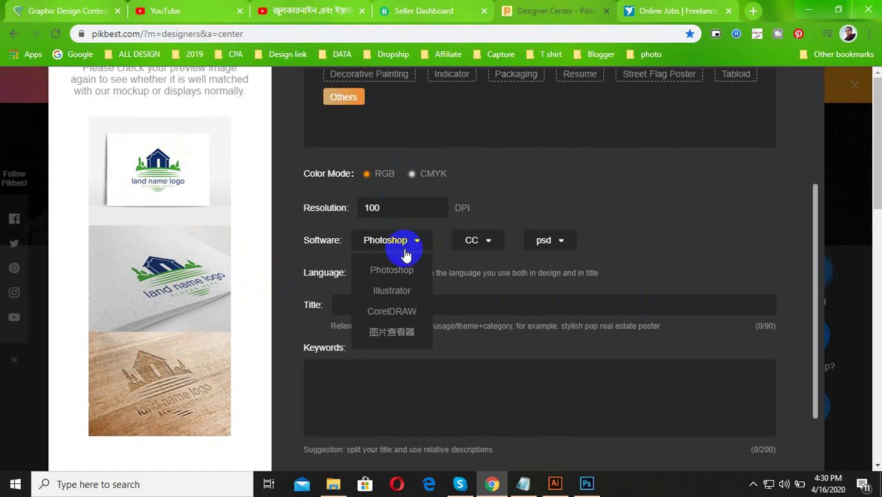
pyautogui.click(400, 291)
pyautogui.click(481, 243)
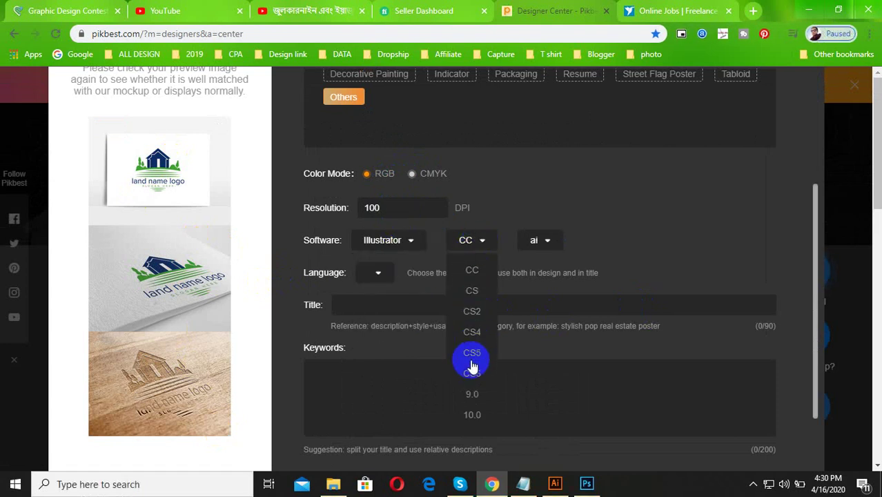
pyautogui.click(478, 376)
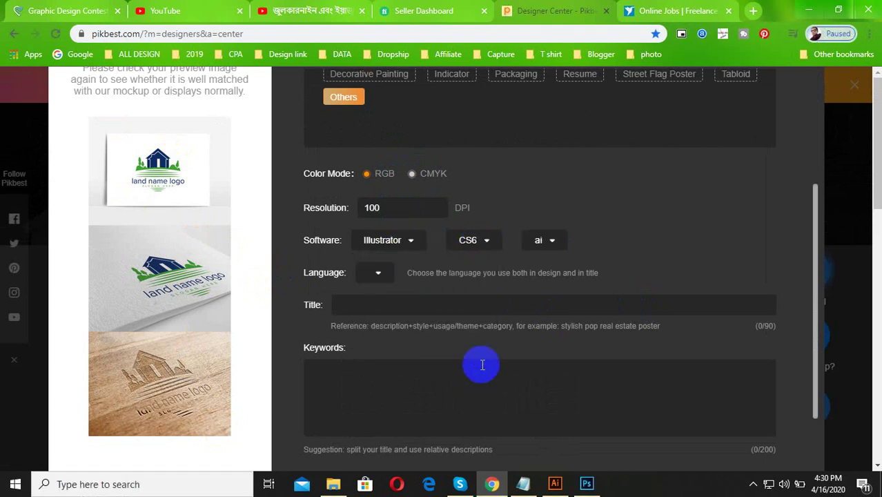
# Step: Set the language to English and enter "Real Estate Logo" as the title
pyautogui.click(369, 274)
pyautogui.click(395, 307)
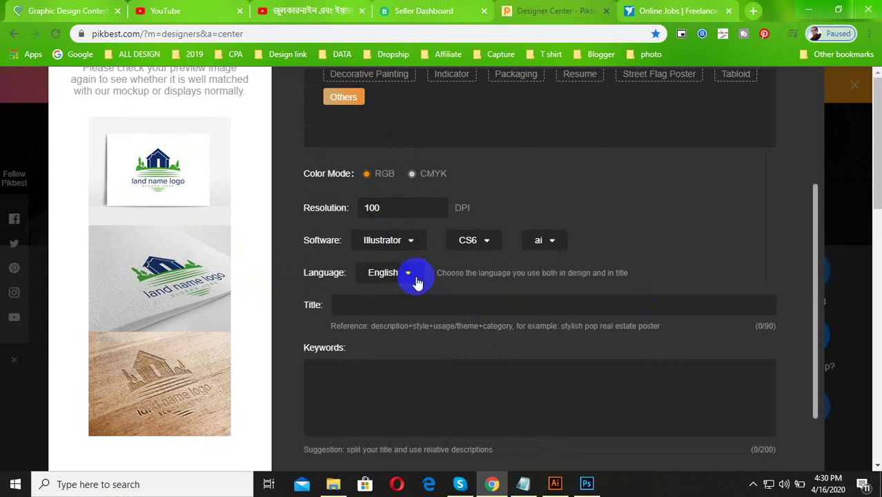
pyautogui.click(465, 239)
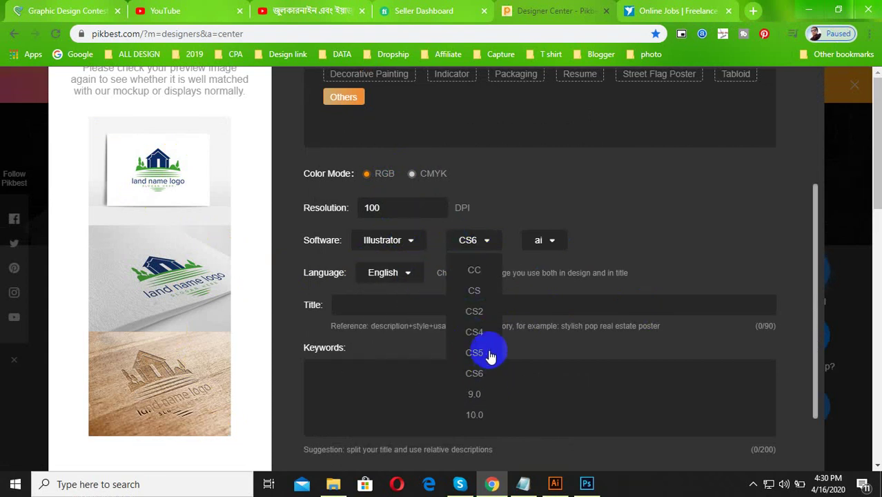
pyautogui.scroll(-1, 387, 290)
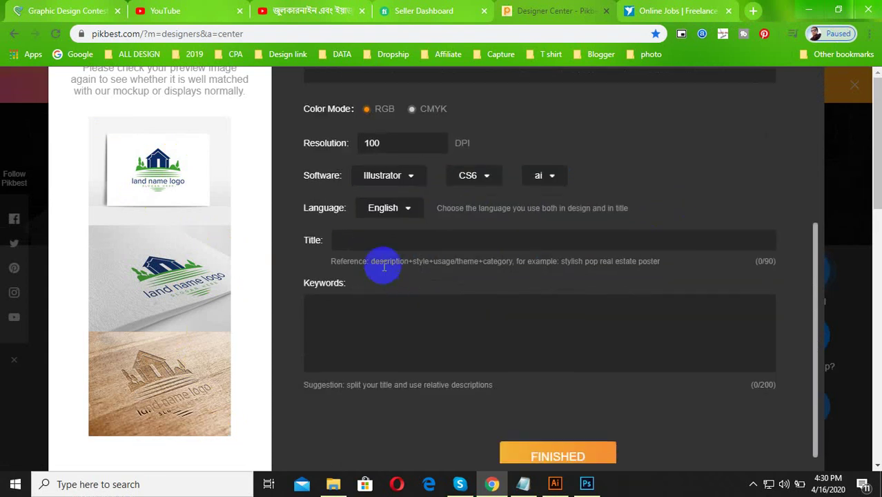
pyautogui.scroll(4, 373, 233)
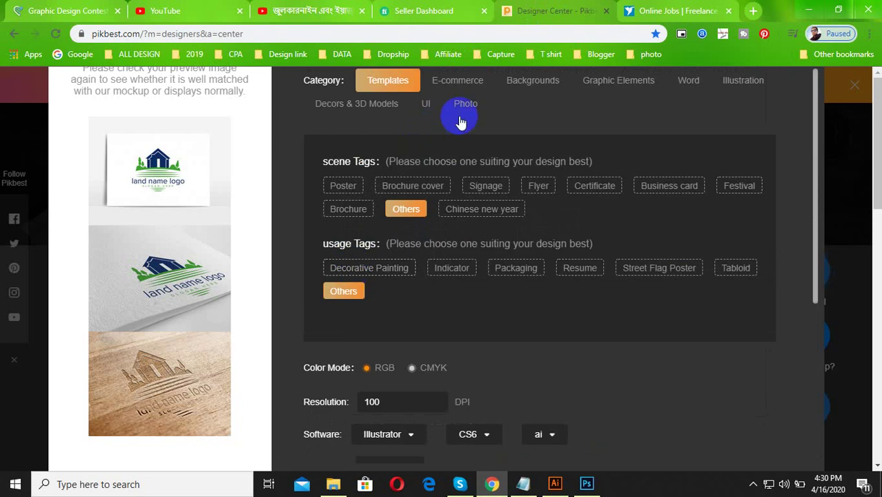
pyautogui.scroll(-4, 412, 322)
pyautogui.click(391, 239)
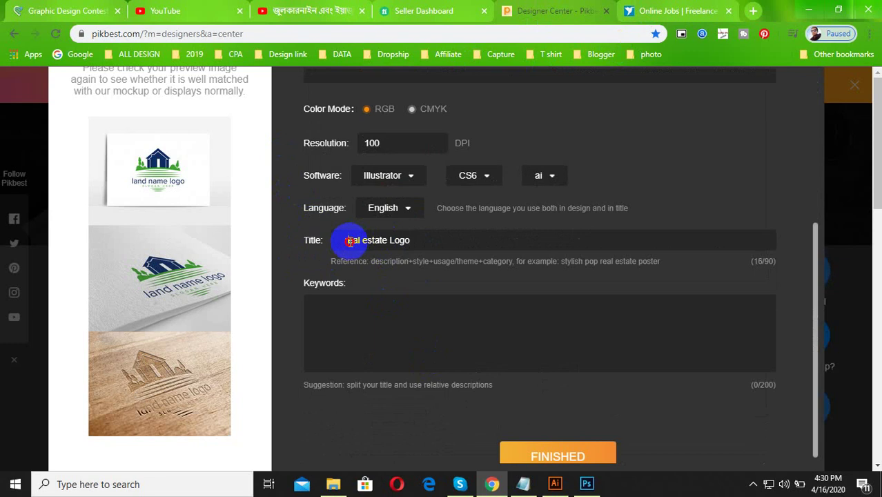
pyautogui.write('R')
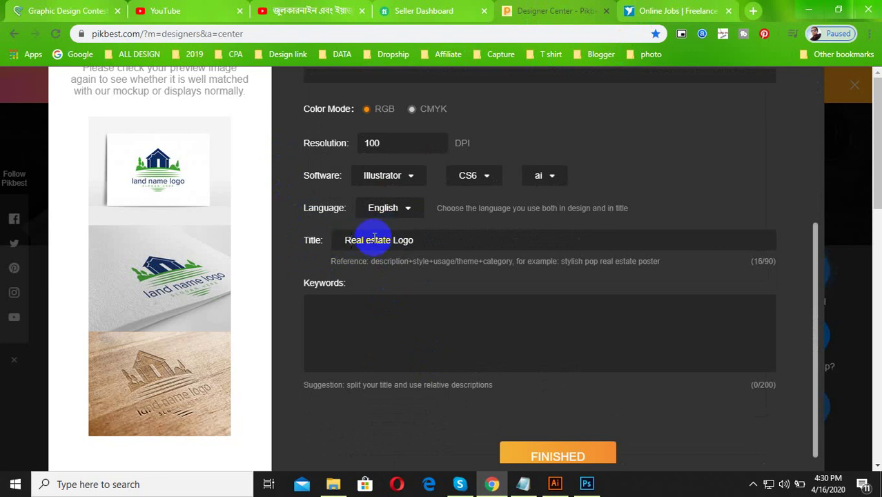
# Step: Fill the keywords with the real estate keyword list from the Notepad file and delete the stray "real" at its end
pyautogui.click(403, 305)
pyautogui.click(524, 482)
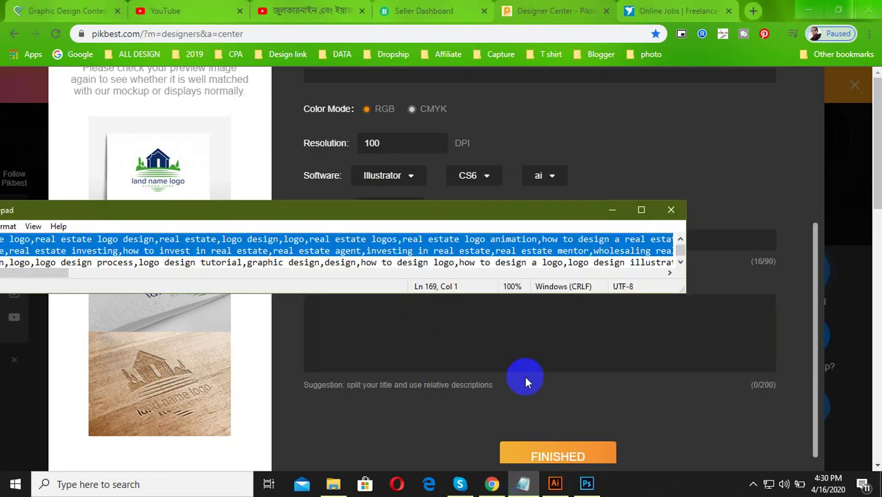
pyautogui.click(499, 338)
pyautogui.hotkey('ctrl', 'v')
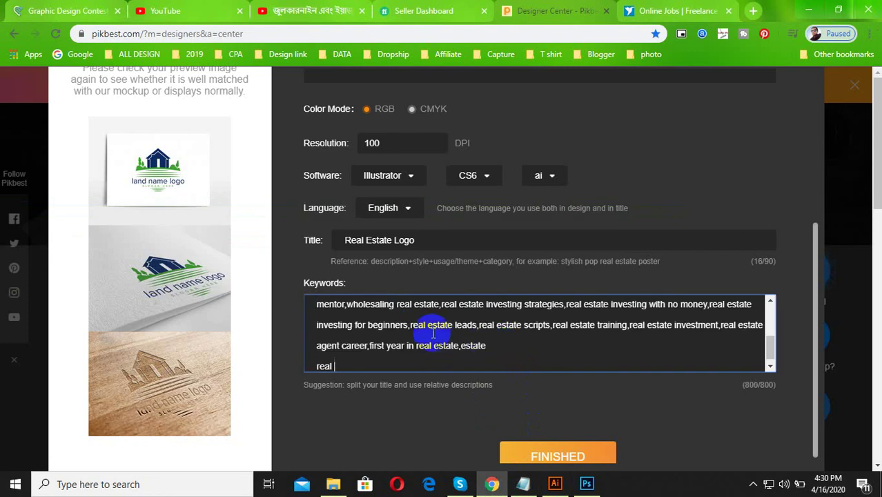
pyautogui.hotkey('ctrl', 'a')
pyautogui.click(681, 370)
pyautogui.press('BackSpace')
pyautogui.press('BackSpace')
pyautogui.press('BackSpace')
pyautogui.press('BackSpace')
pyautogui.press('BackSpace')
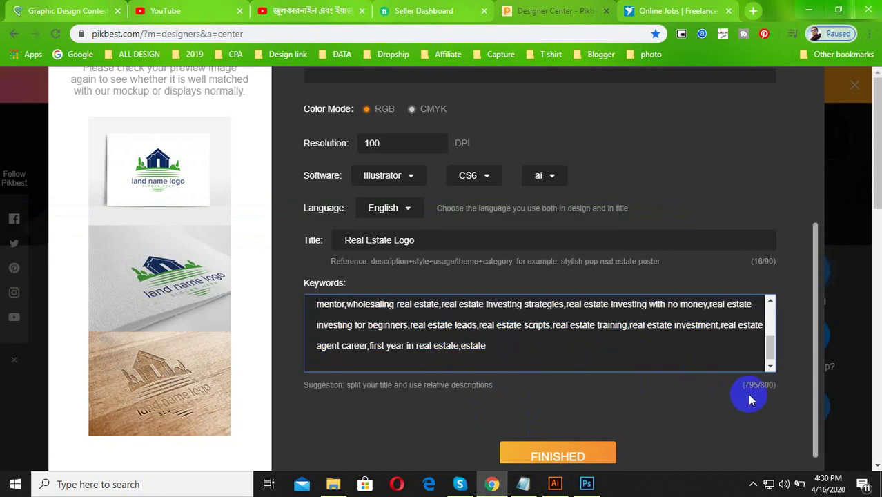
# Step: Review the completed information form, finish it, and submit the tree.zip entry
pyautogui.scroll(-1, 538, 345)
pyautogui.scroll(6, 519, 324)
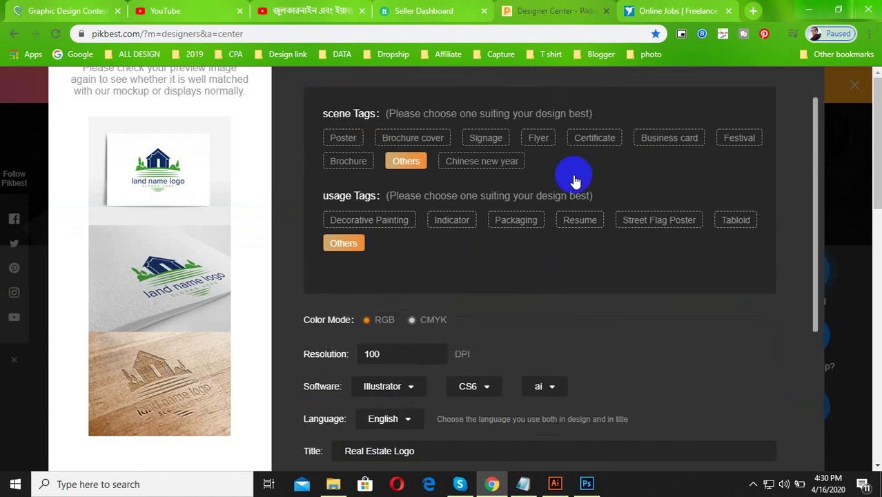
pyautogui.scroll(-6, 487, 352)
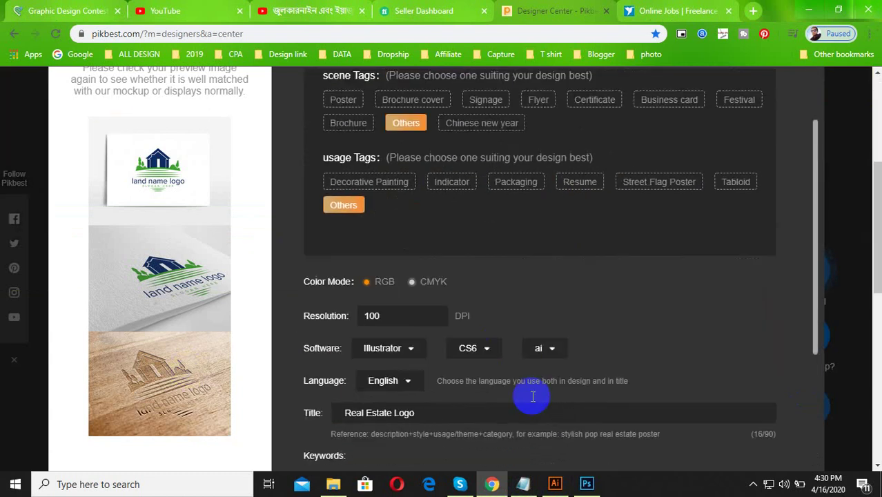
pyautogui.click(555, 450)
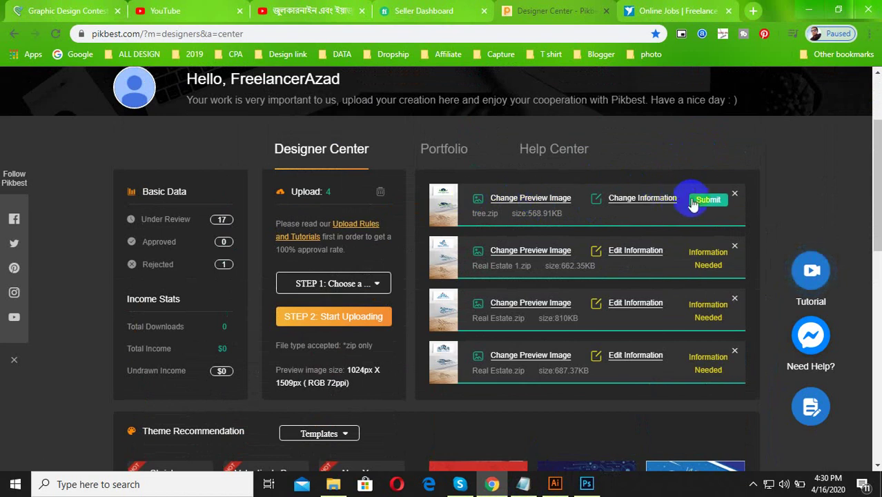
pyautogui.click(705, 200)
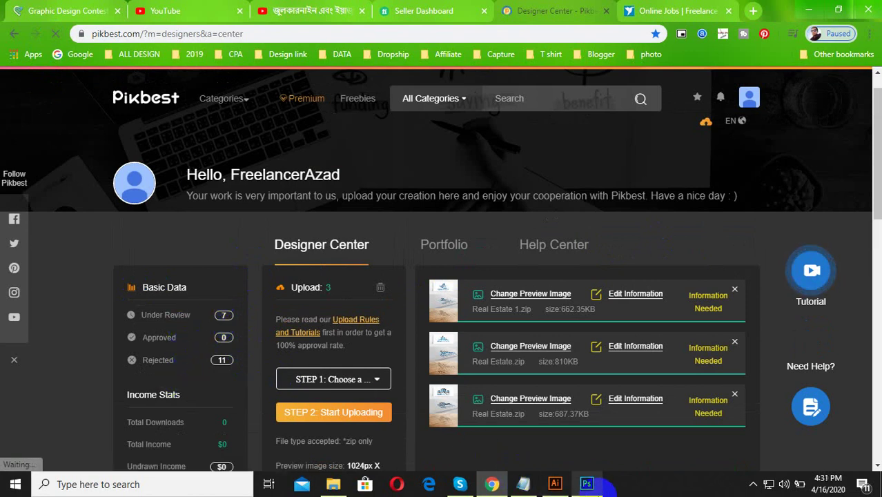
# Step: Open the portfolio's list of works under review and look through the submitted logos
pyautogui.click(752, 485)
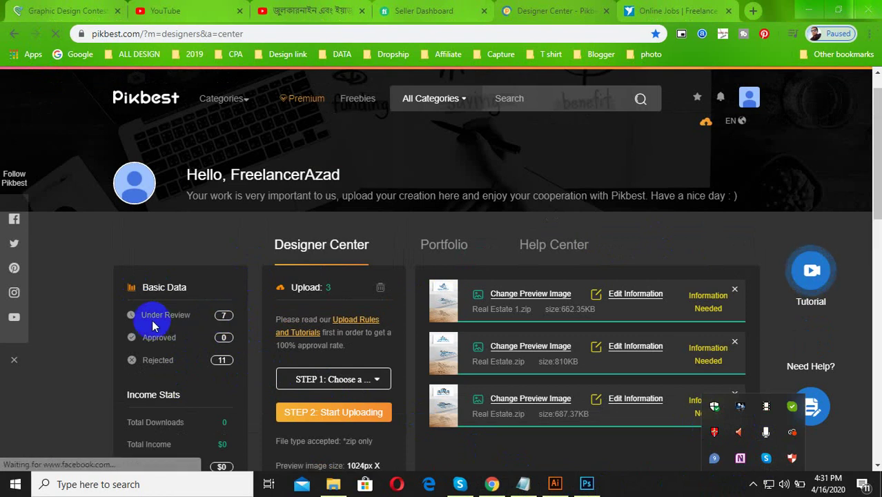
pyautogui.click(221, 321)
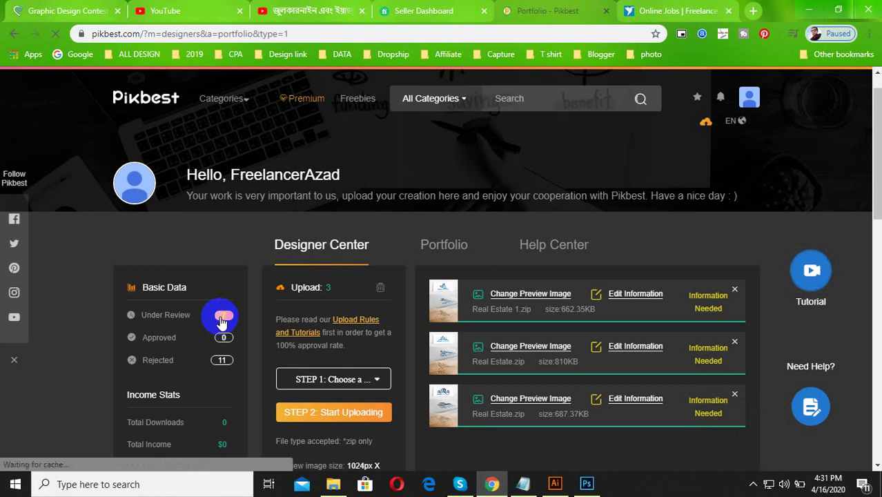
pyautogui.scroll(-6, 380, 339)
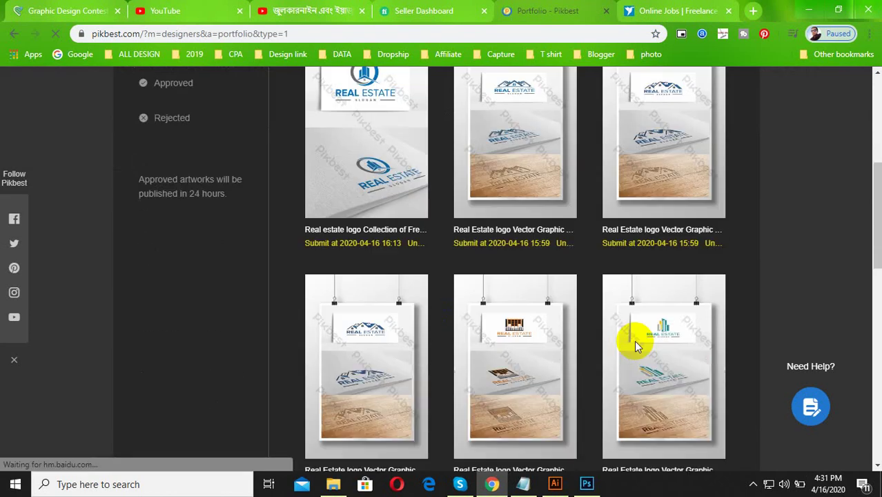
pyautogui.scroll(-6, 516, 320)
pyautogui.scroll(2, 490, 323)
pyautogui.scroll(-4, 552, 351)
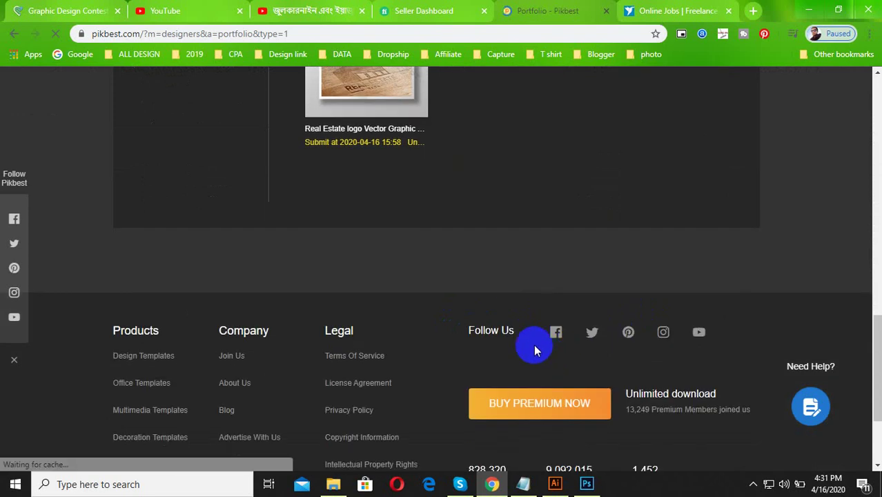
pyautogui.scroll(6, 507, 290)
pyautogui.scroll(3, 431, 314)
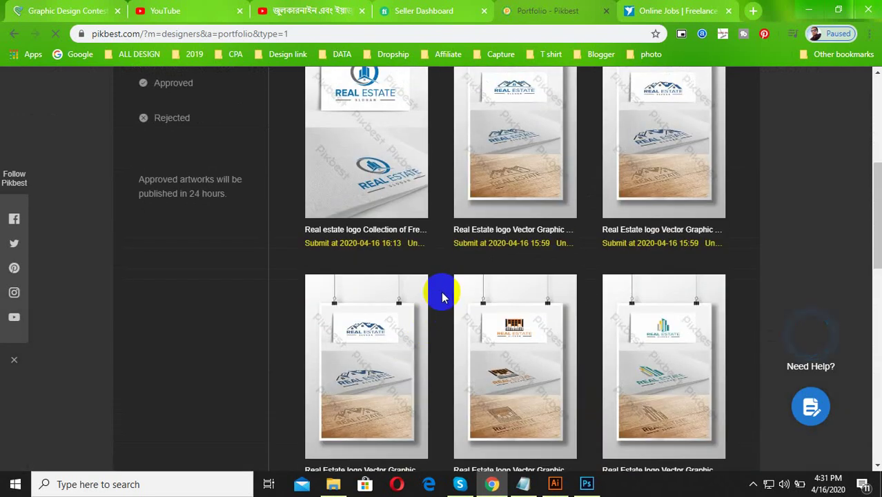